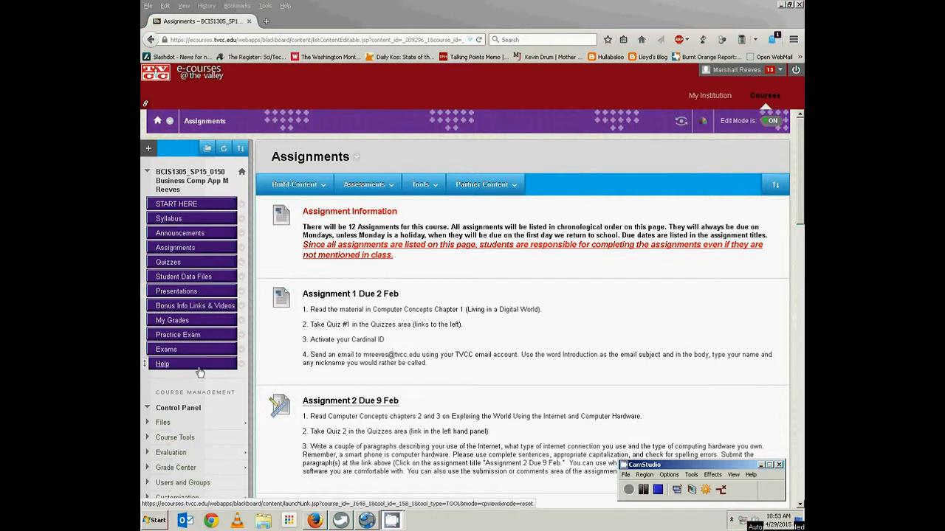
Open the Ch14 folder of the course's Student Data Files for Microsoft Office 2013 Assignments on Google Drive.
click(196, 280)
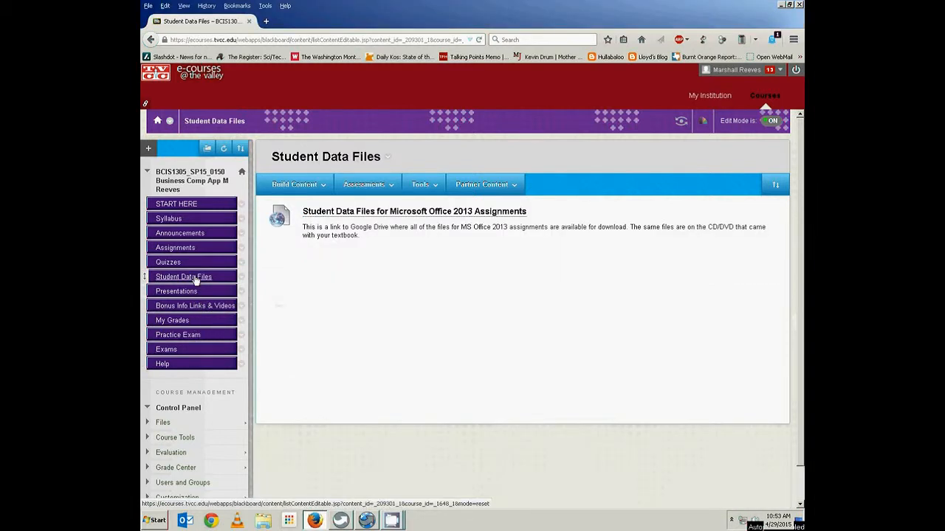
click(316, 213)
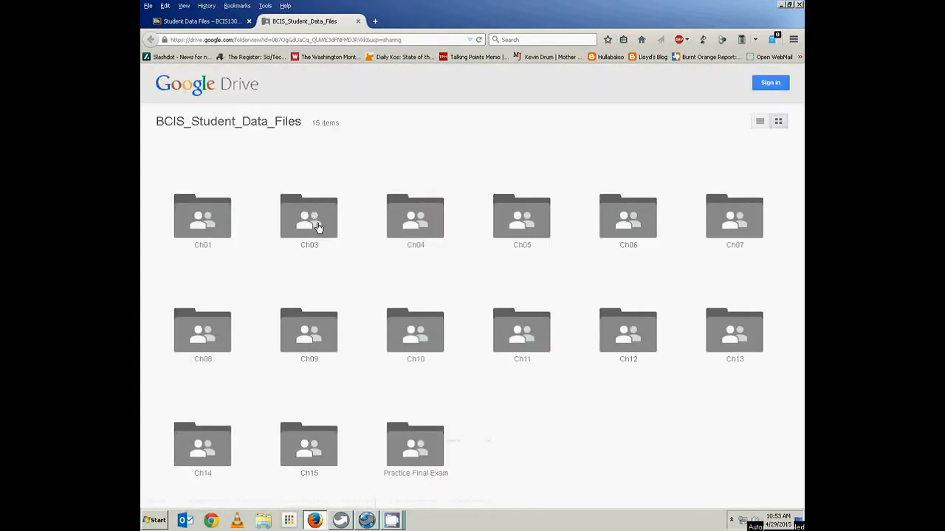
click(205, 447)
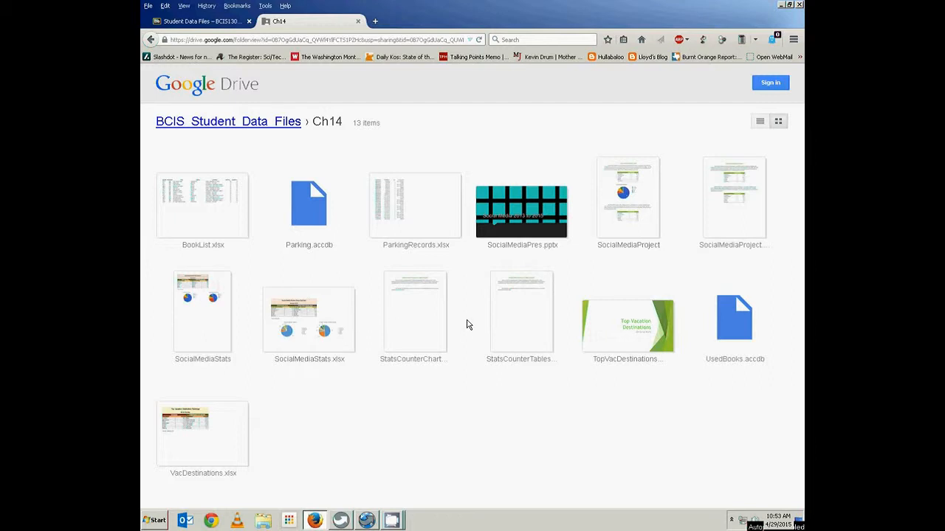
Download StatsCounterTables.docx from the Ch14 folder, saving the file instead of opening it.
double_click(521, 327)
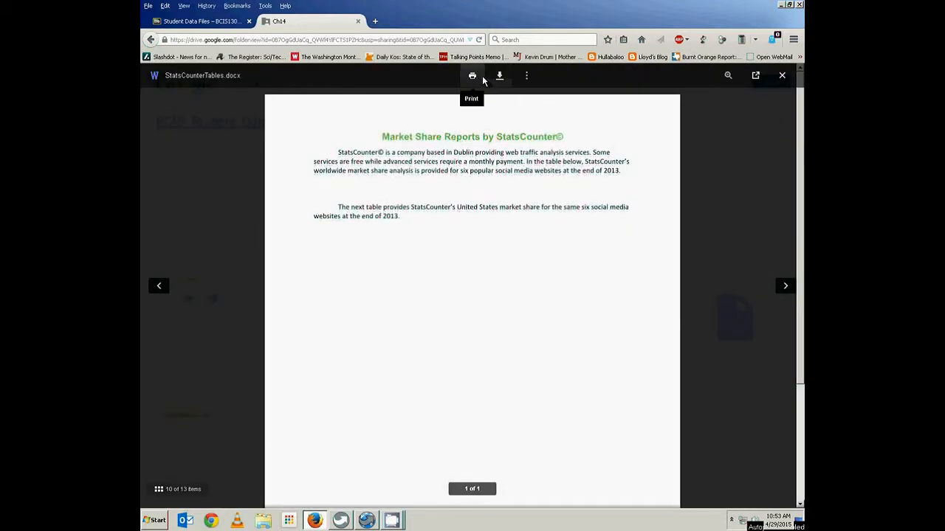
click(499, 76)
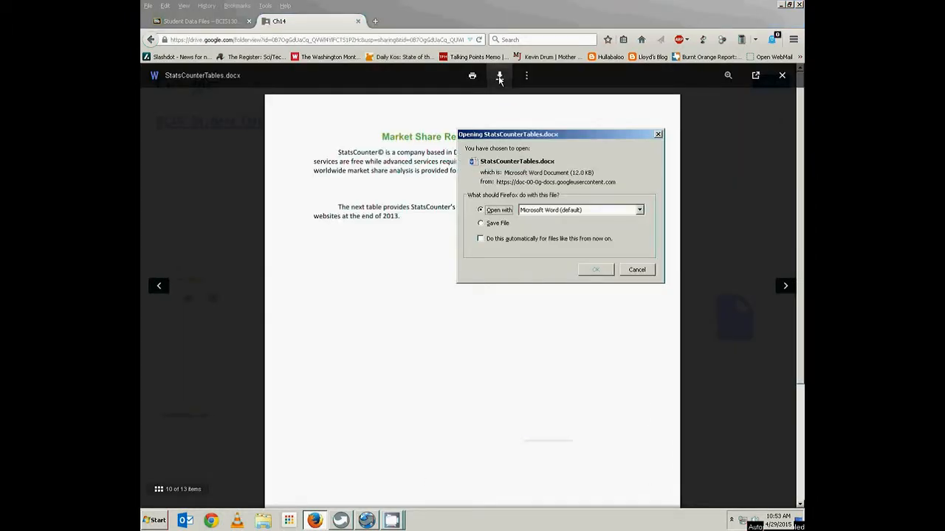
click(480, 224)
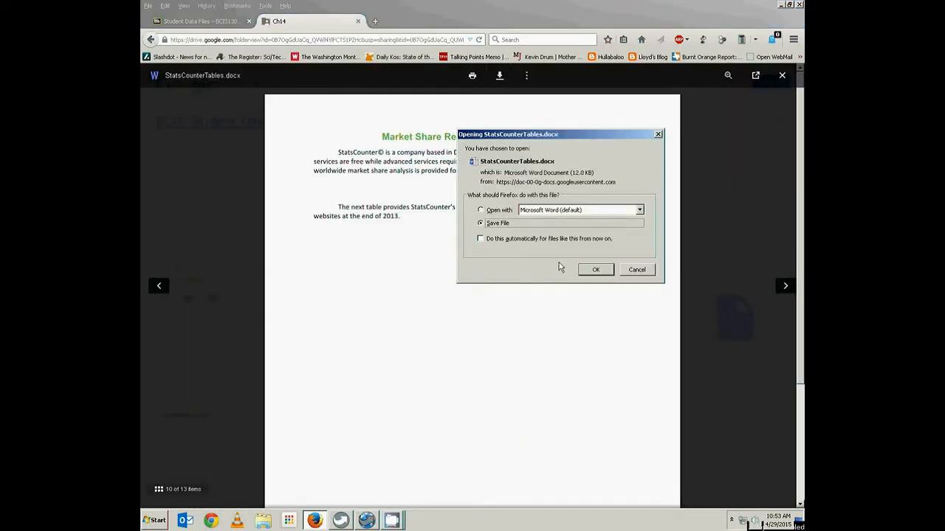
click(595, 270)
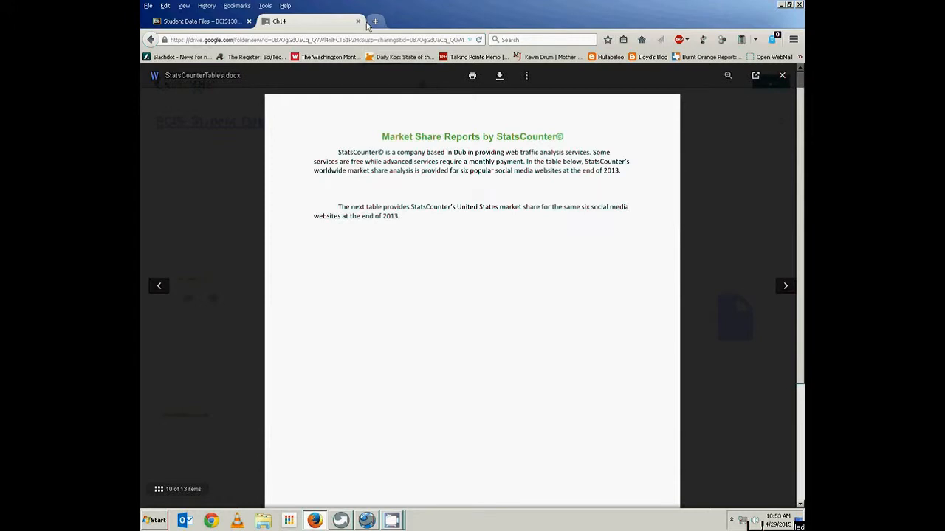
Return to the Ch14 folder and download SocialMediaStats.xlsx as a saved file.
click(150, 41)
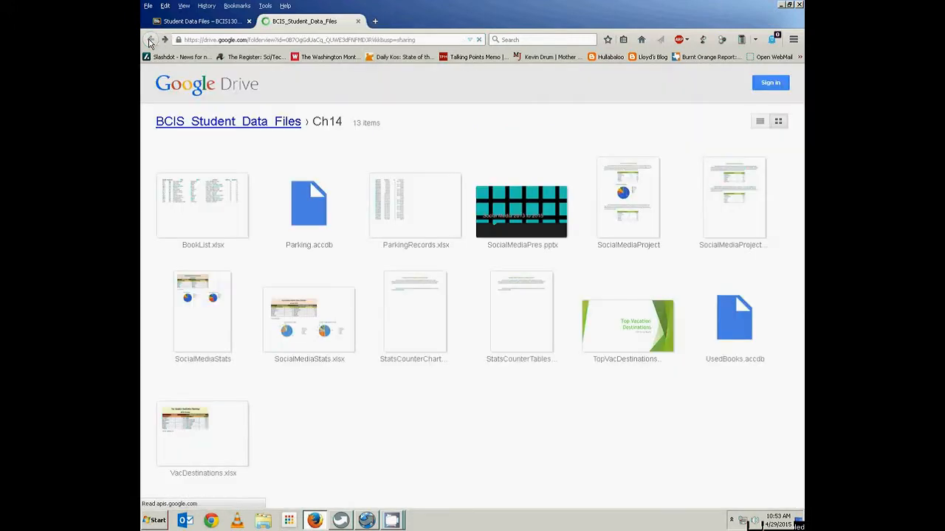
click(151, 41)
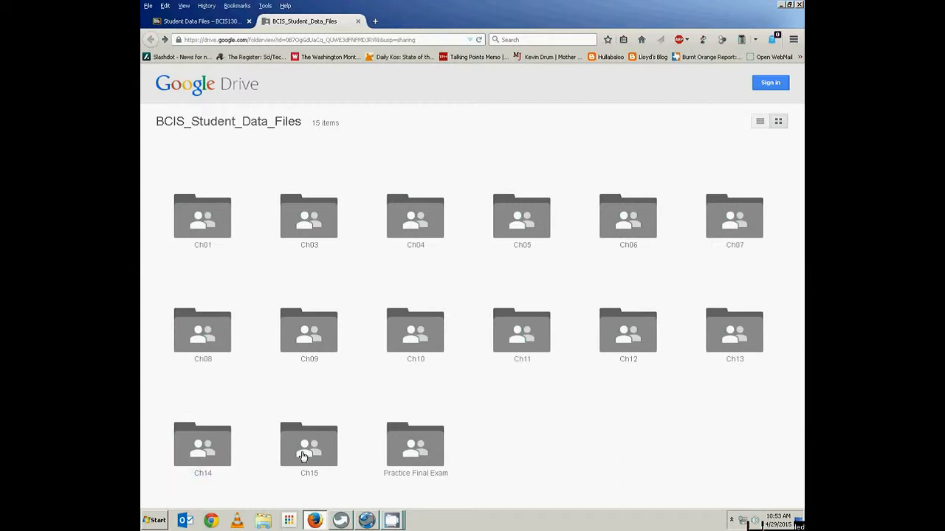
click(194, 452)
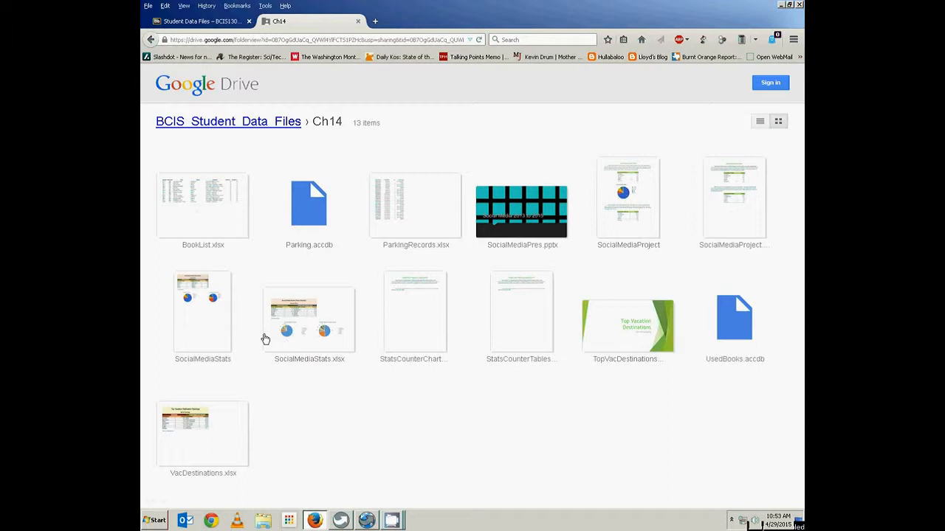
click(314, 329)
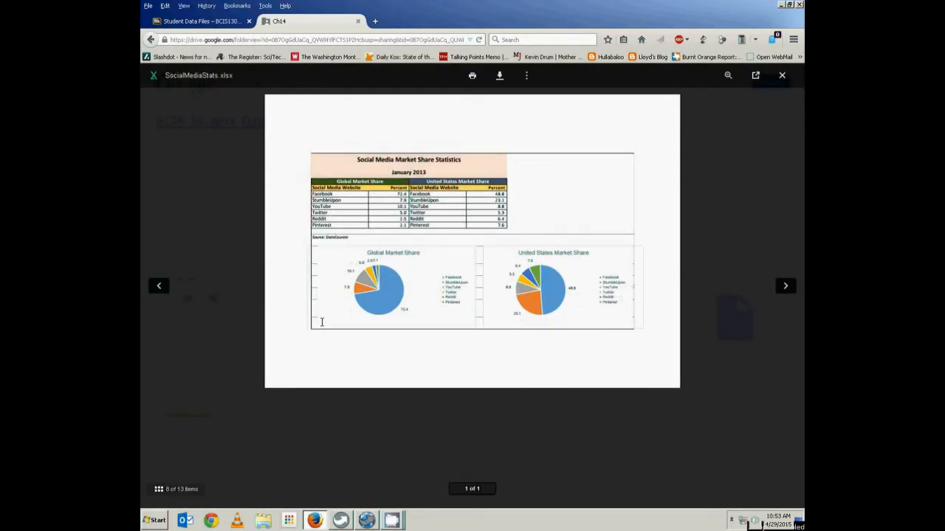
click(499, 75)
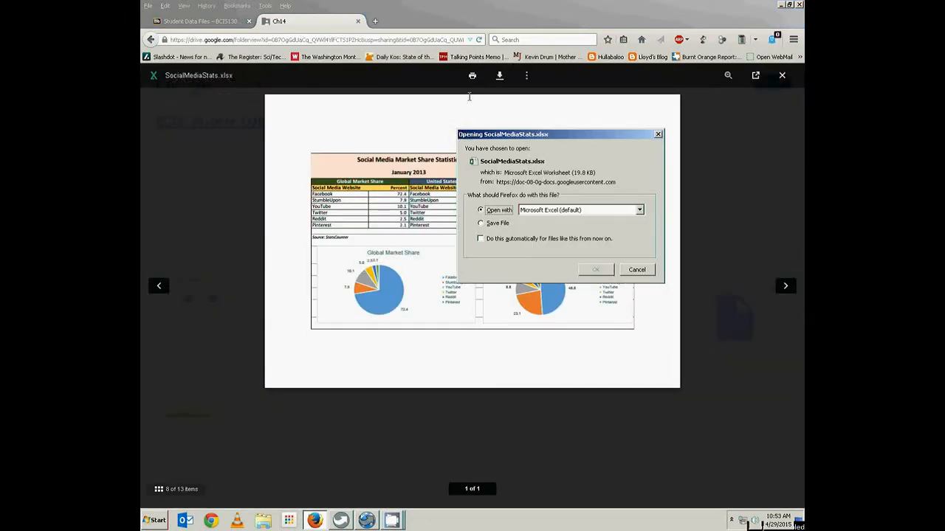
click(480, 223)
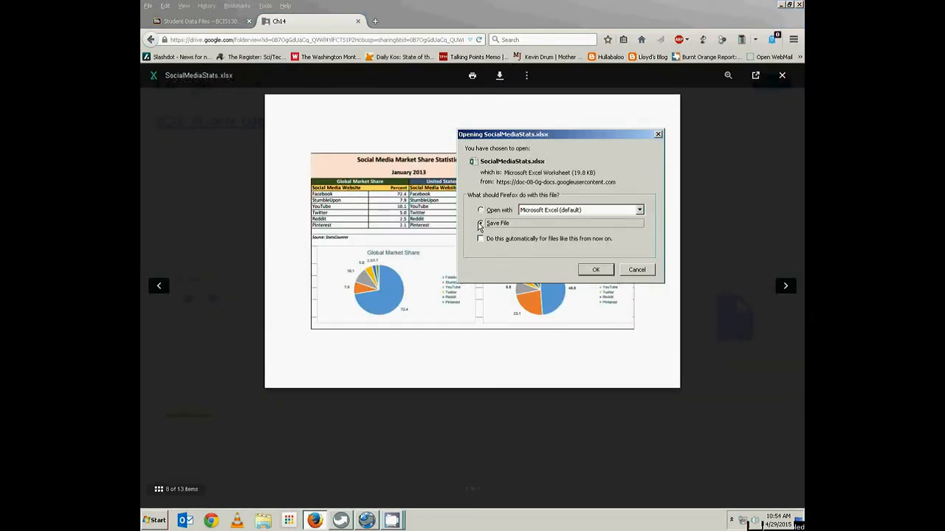
click(596, 270)
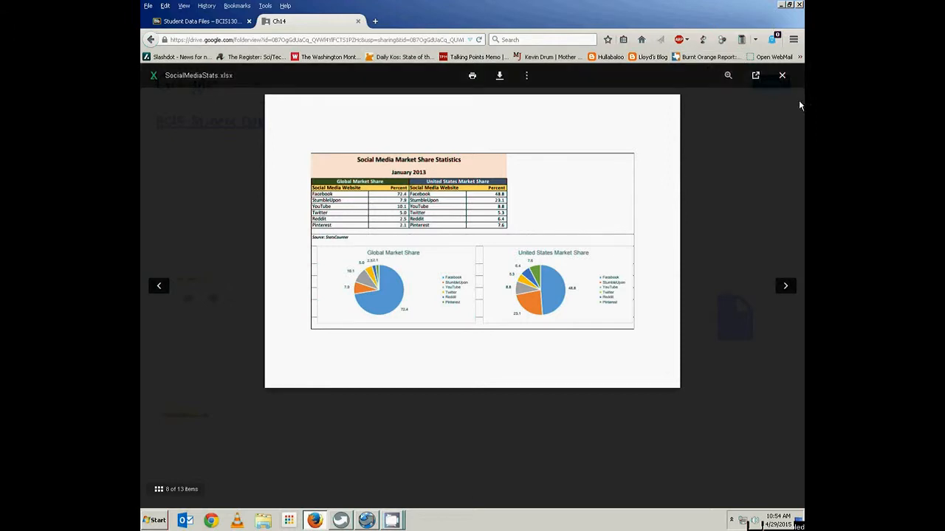
Minimize the browser and show the Downloads folder in Windows Explorer.
click(782, 5)
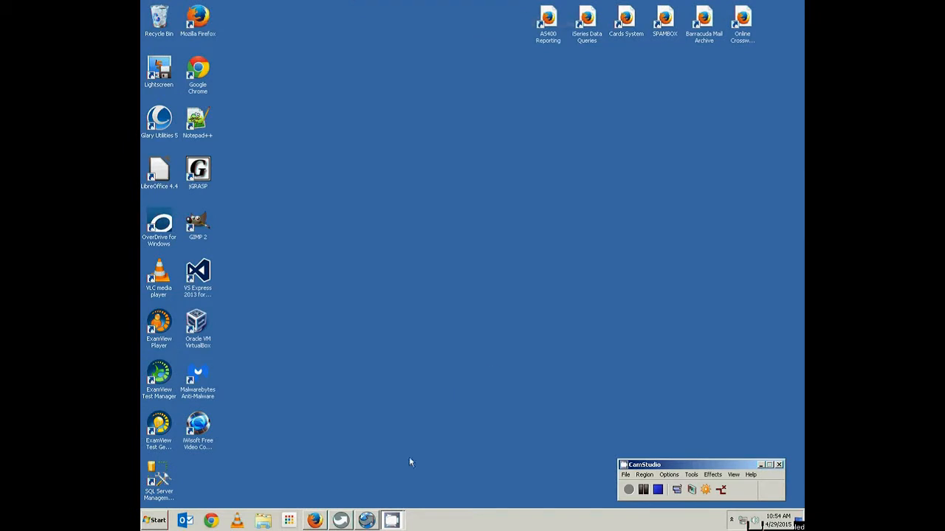
click(263, 520)
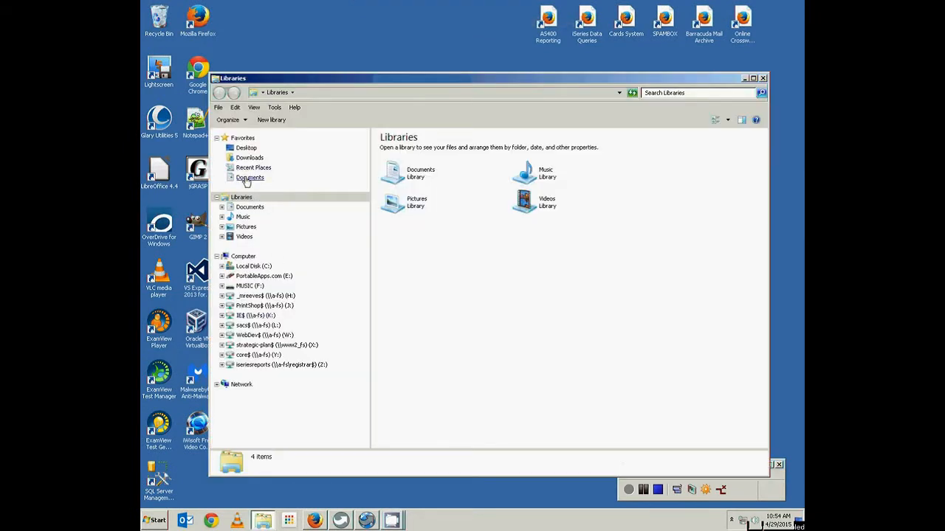
click(248, 160)
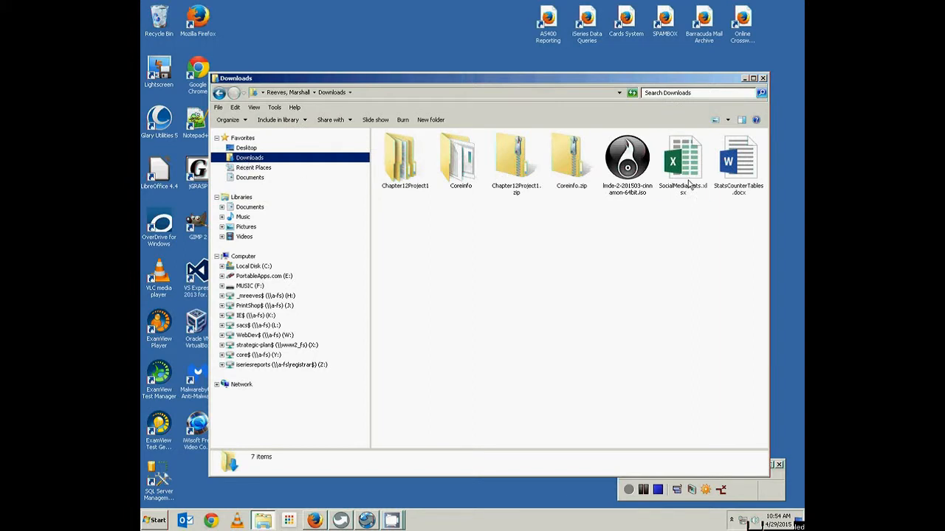
Copy SocialMediaStats.xlsx and StatsCounterTables.docx from Downloads to the desktop, closing the folder window and the error message.
click(689, 185)
ctrl+click(729, 173)
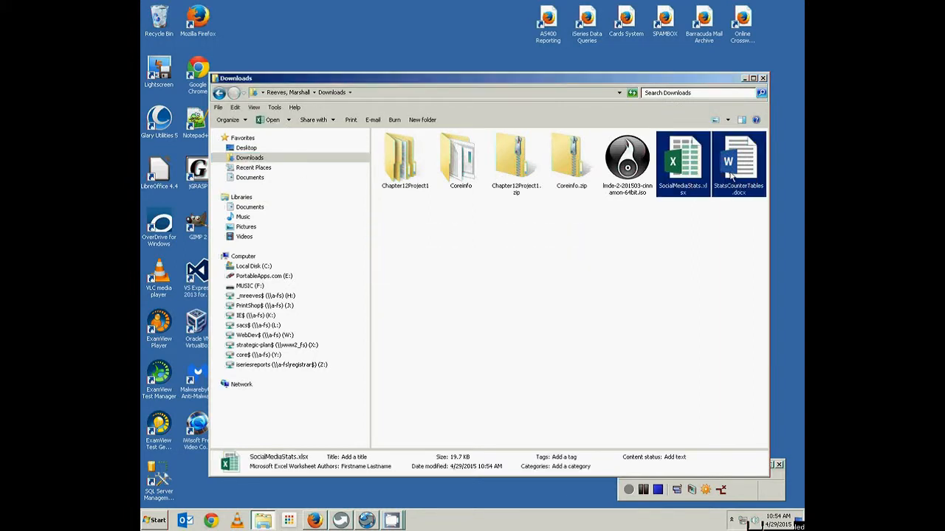
right_click(729, 175)
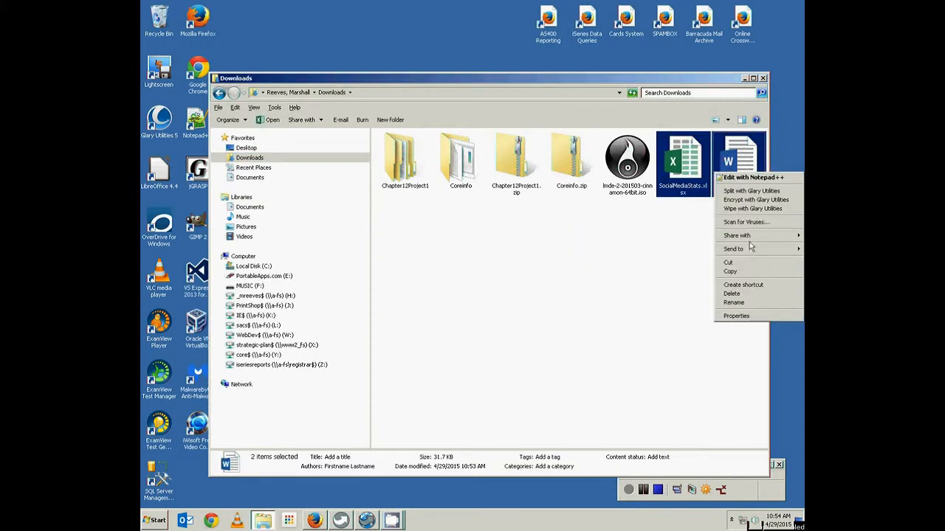
click(739, 272)
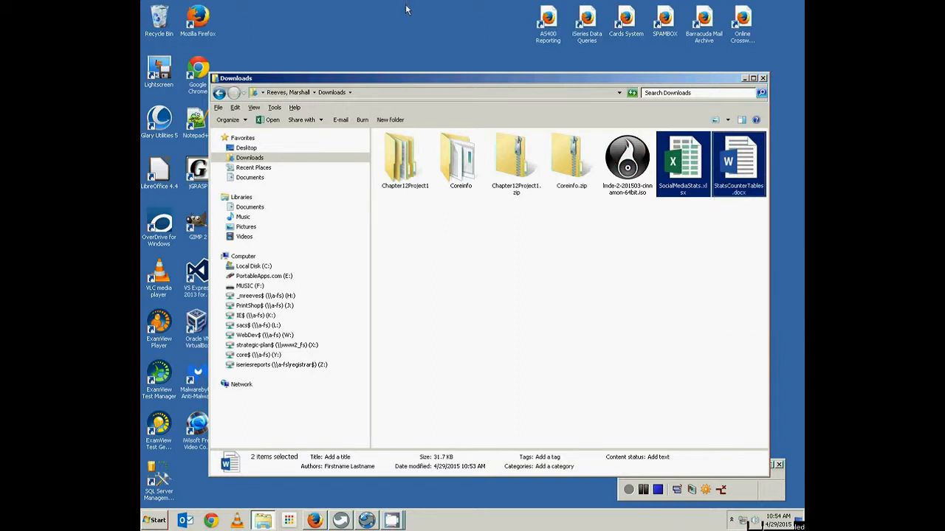
right_click(400, 29)
click(414, 68)
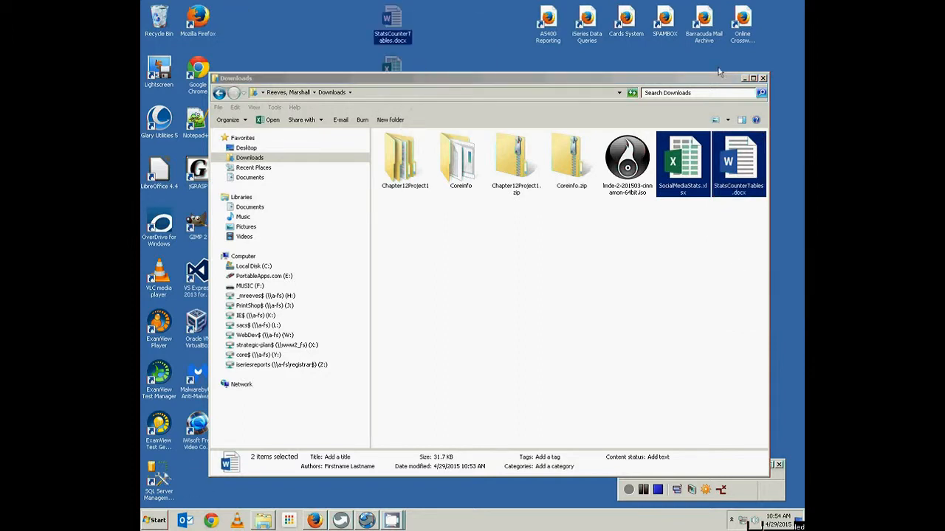
click(763, 78)
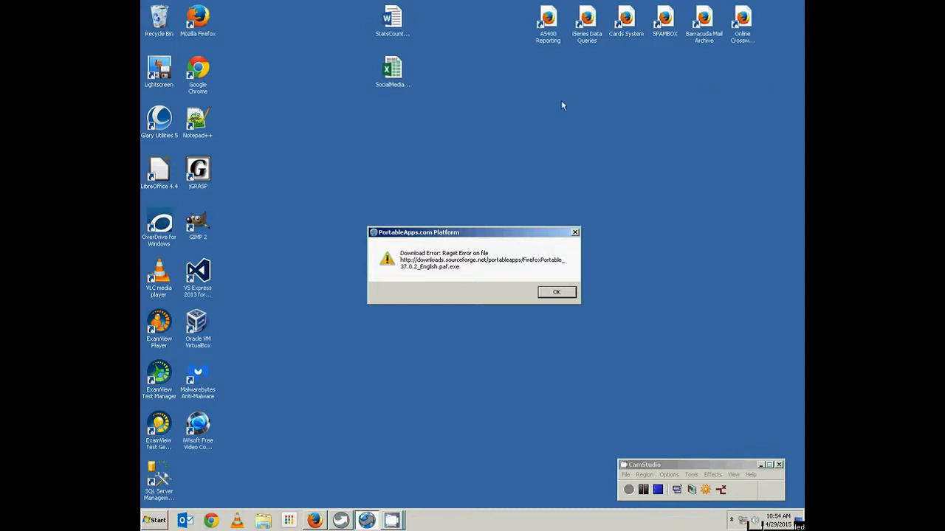
click(559, 293)
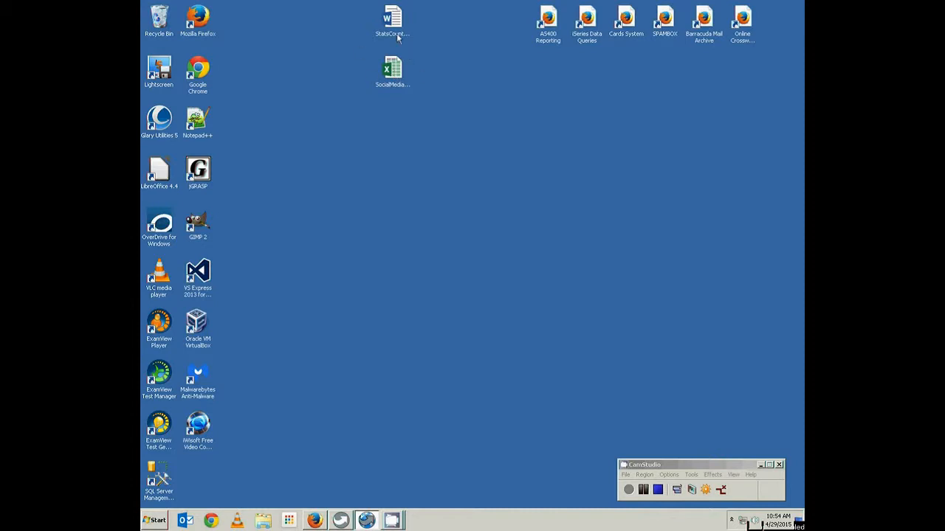
Open SocialMediaStats.xlsx from the desktop in Excel and enable editing.
double_click(390, 70)
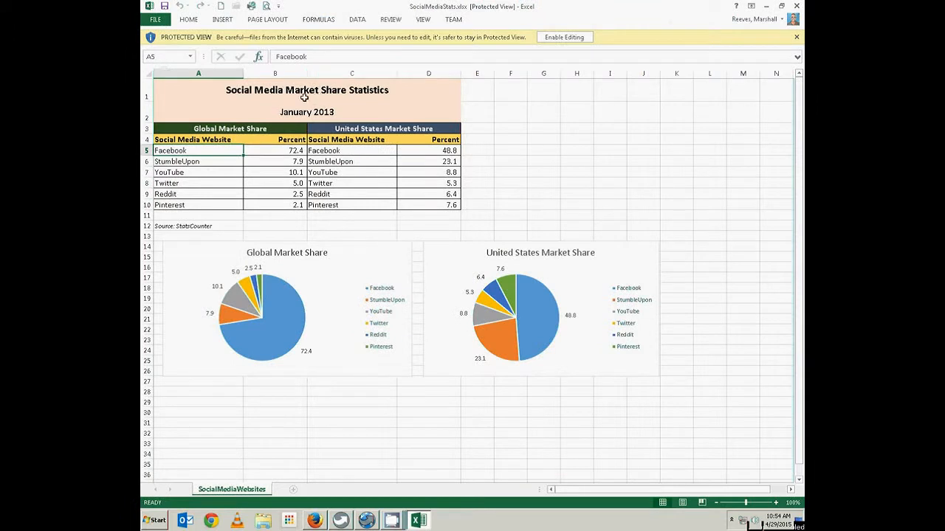
click(188, 140)
drag(188, 139, 266, 205)
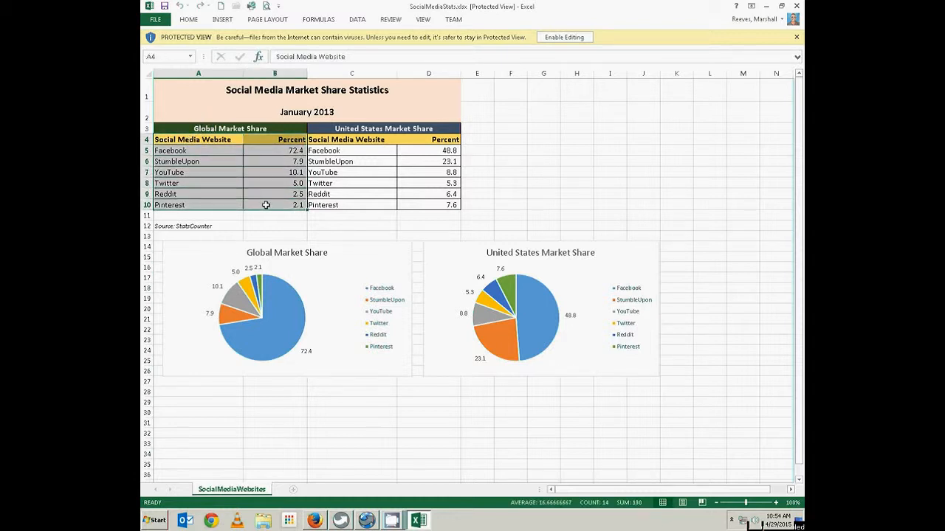
click(576, 38)
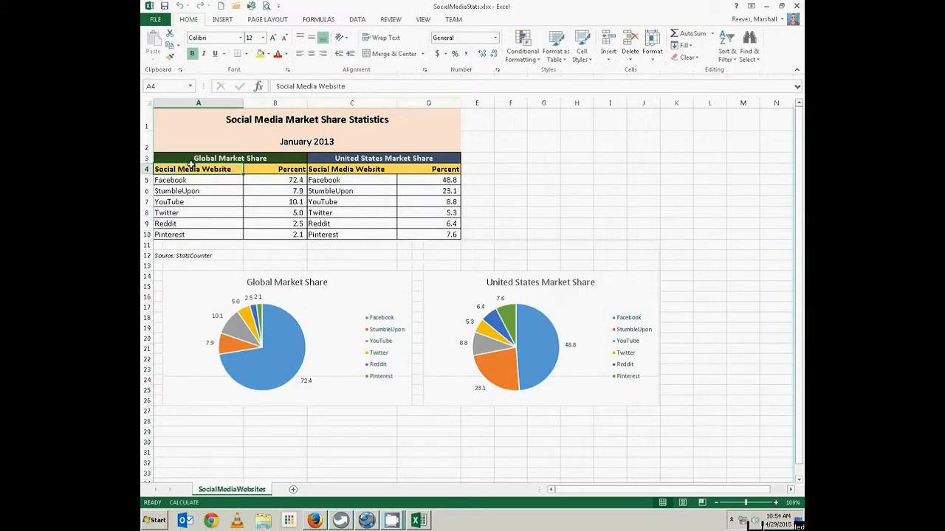
Copy the Global Market Share data in A4:B10, including the column headings.
drag(183, 168, 274, 234)
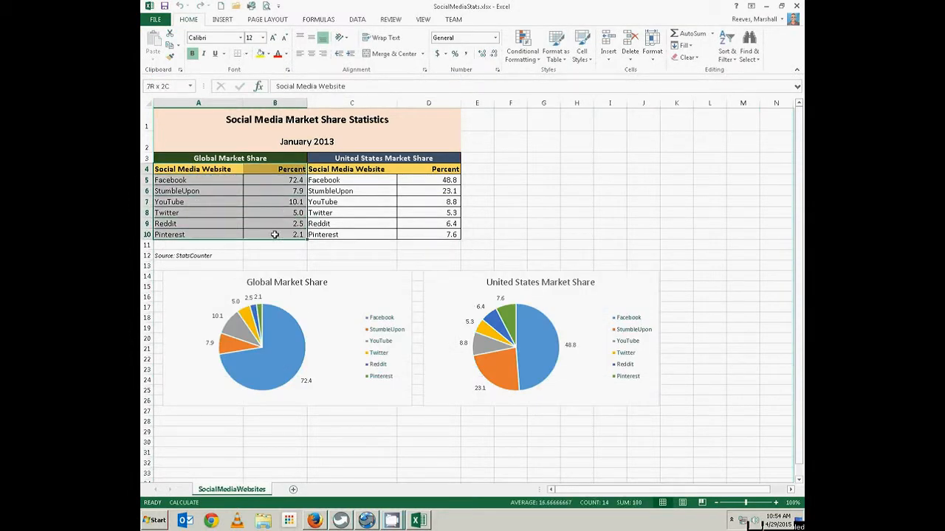
right_click(270, 233)
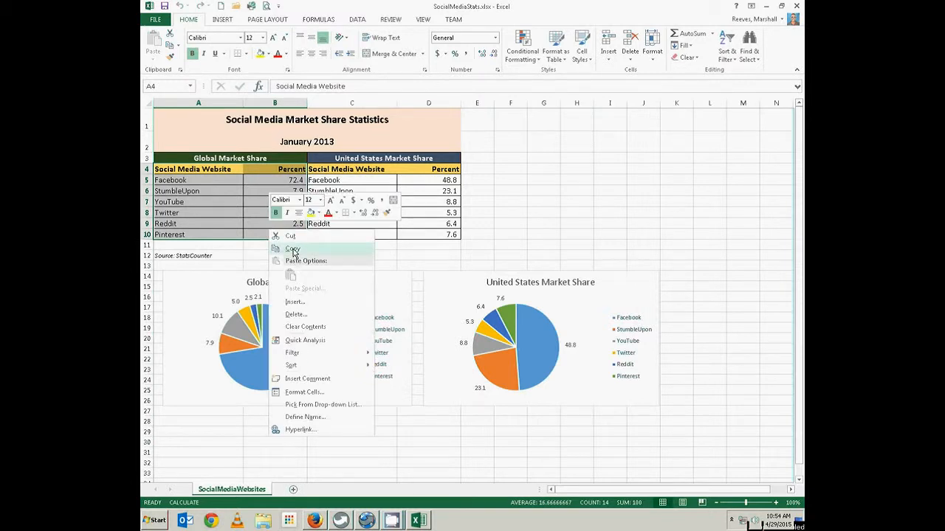
click(292, 249)
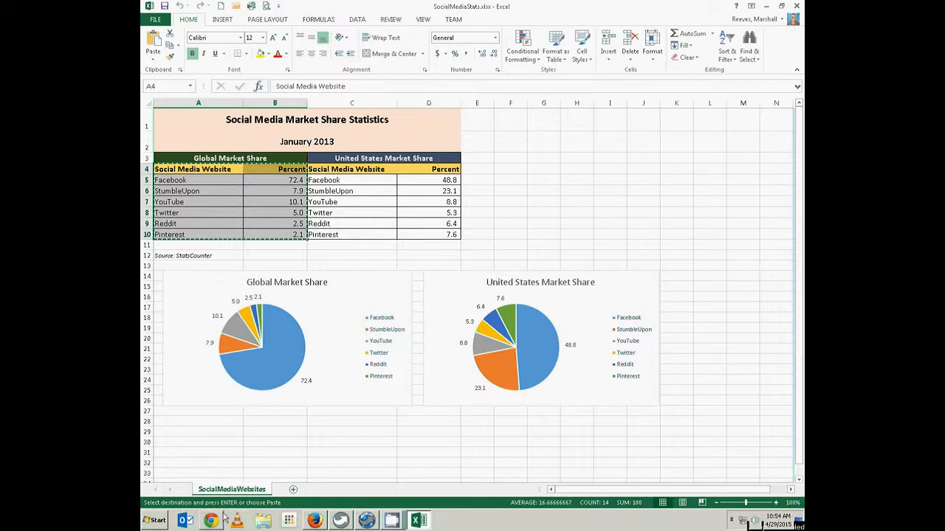
Minimize Excel, open StatsCounterTables.docx from the desktop in Word with editing enabled, and toggle the paragraph marks off and on.
click(768, 8)
double_click(397, 28)
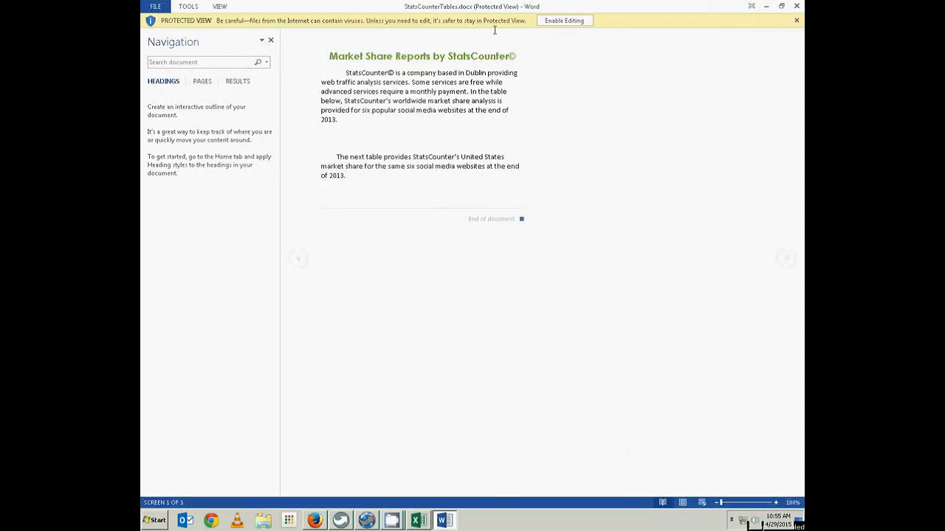
click(563, 21)
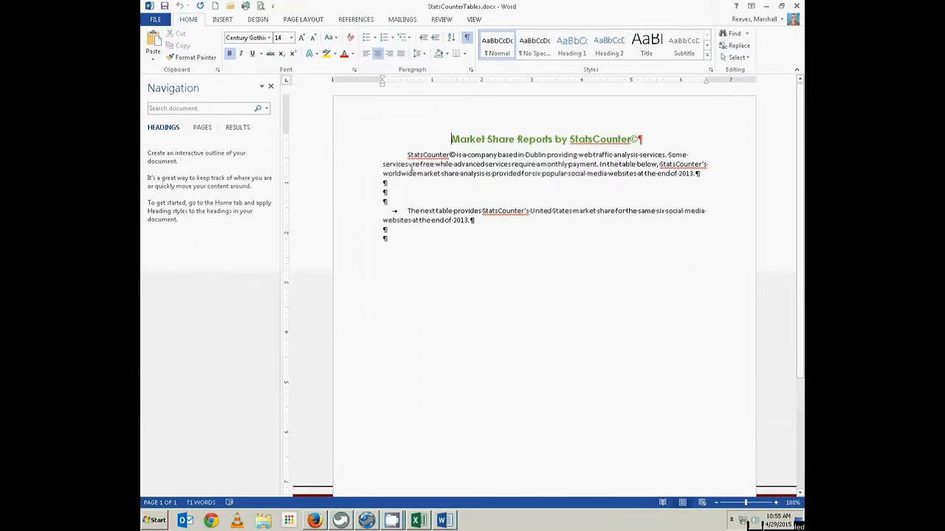
click(467, 40)
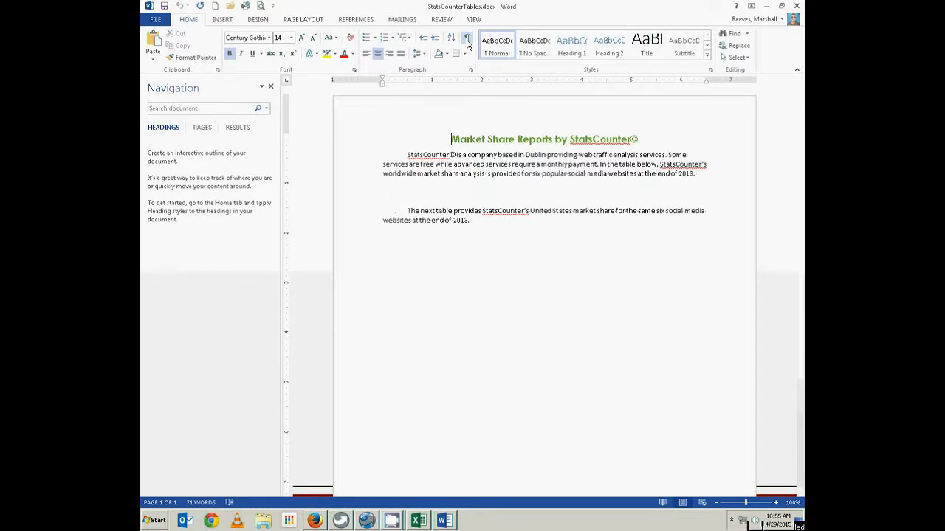
click(467, 40)
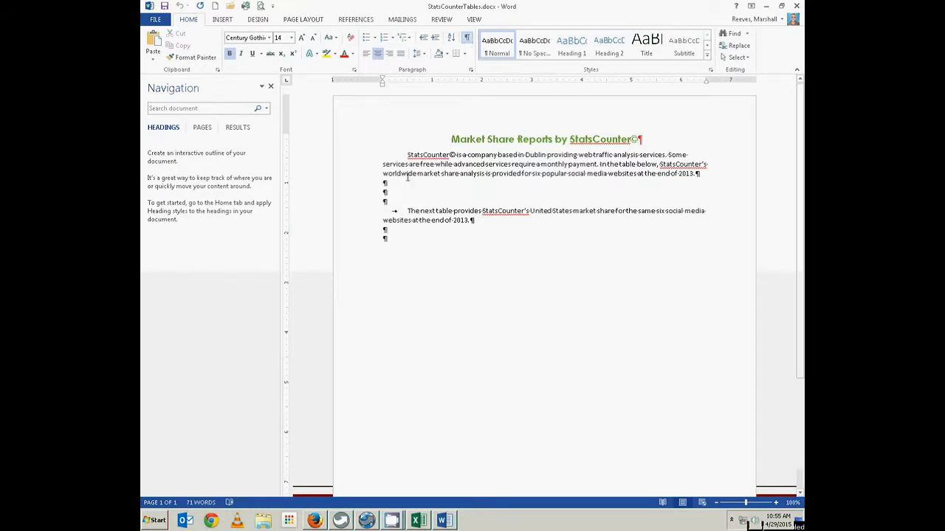
Paste the copied global data as a Microsoft Excel Worksheet Object into the second blank paragraph below the first text paragraph and center it.
click(385, 192)
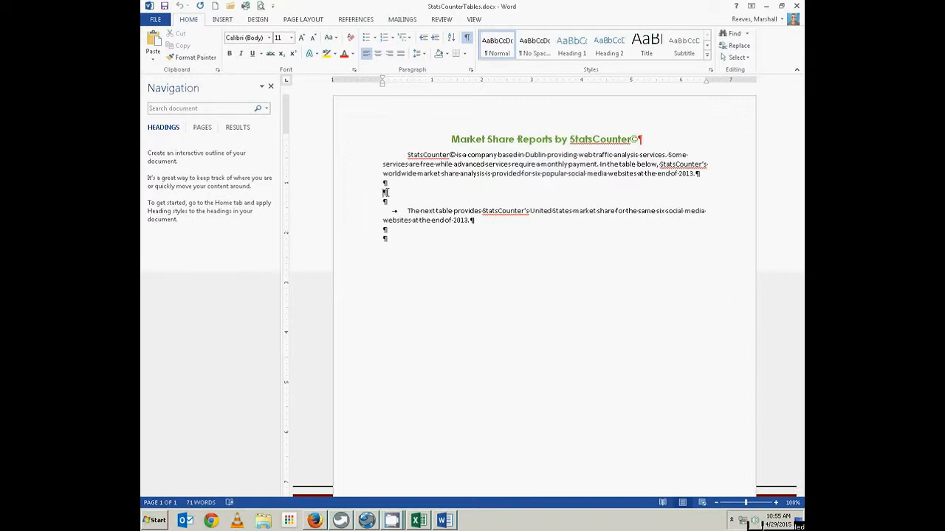
click(153, 62)
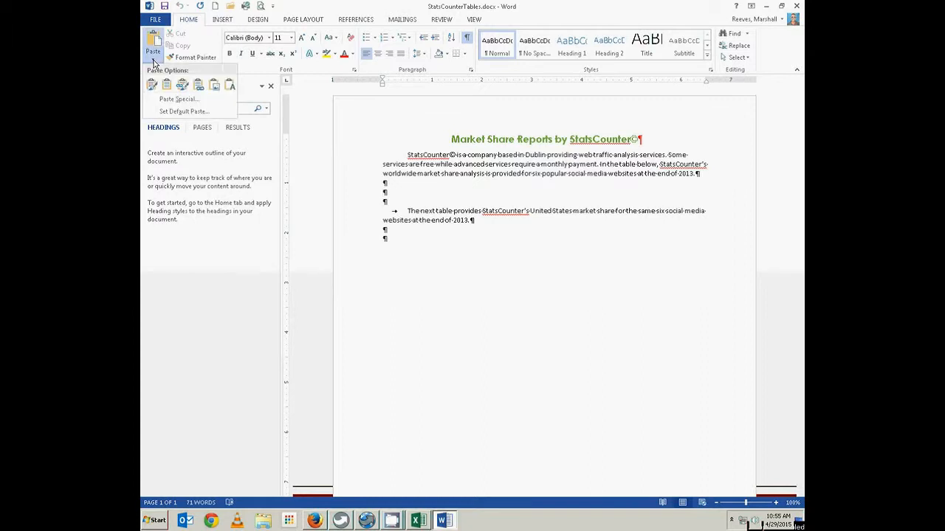
click(166, 101)
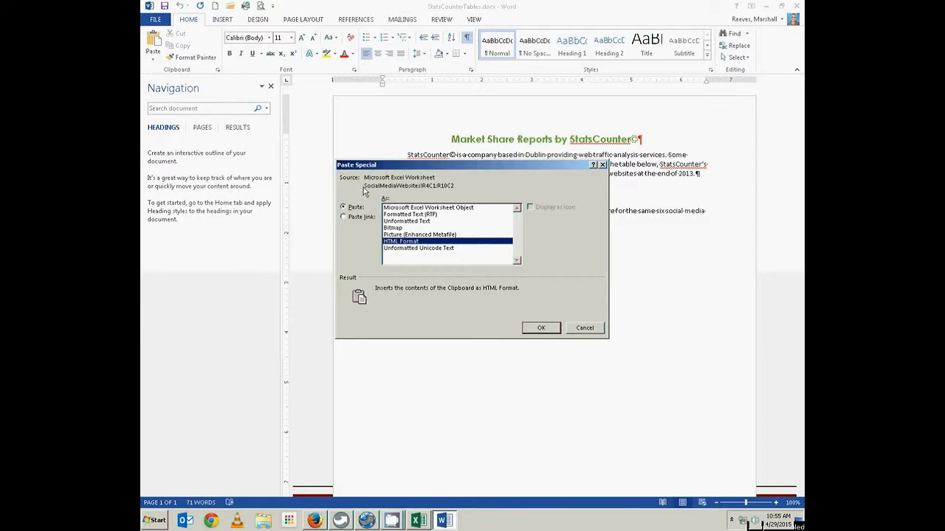
click(395, 208)
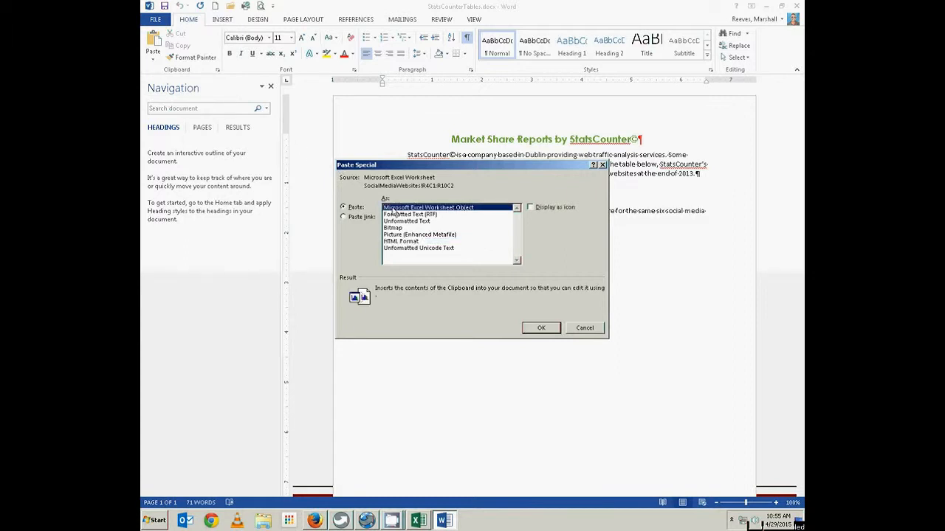
click(541, 328)
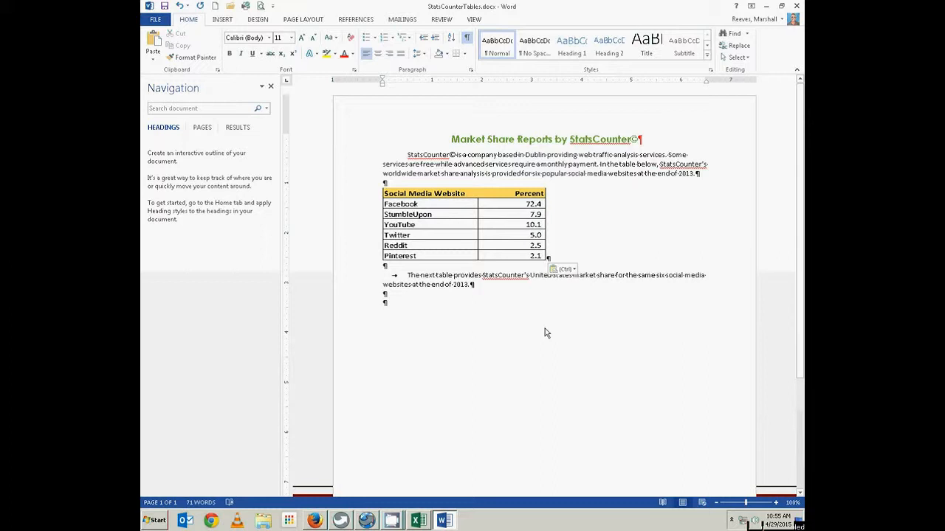
click(453, 192)
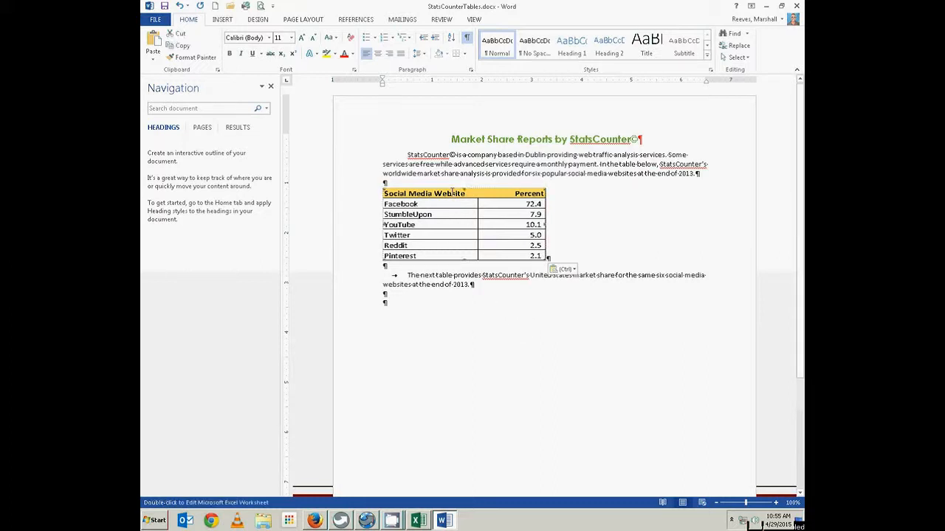
click(378, 54)
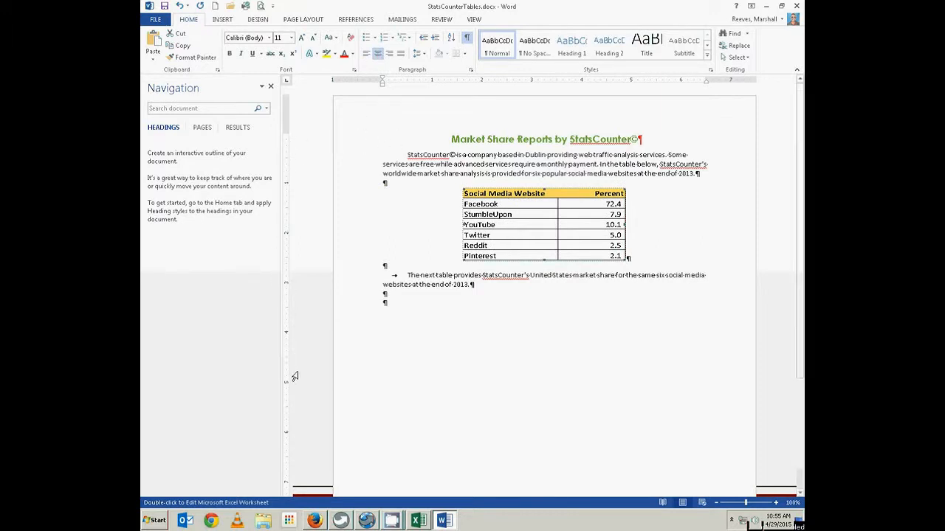
Switch to SocialMediaStats.xlsx in Excel and copy the United States Market Share data in C4:D10, including the column headings.
click(419, 521)
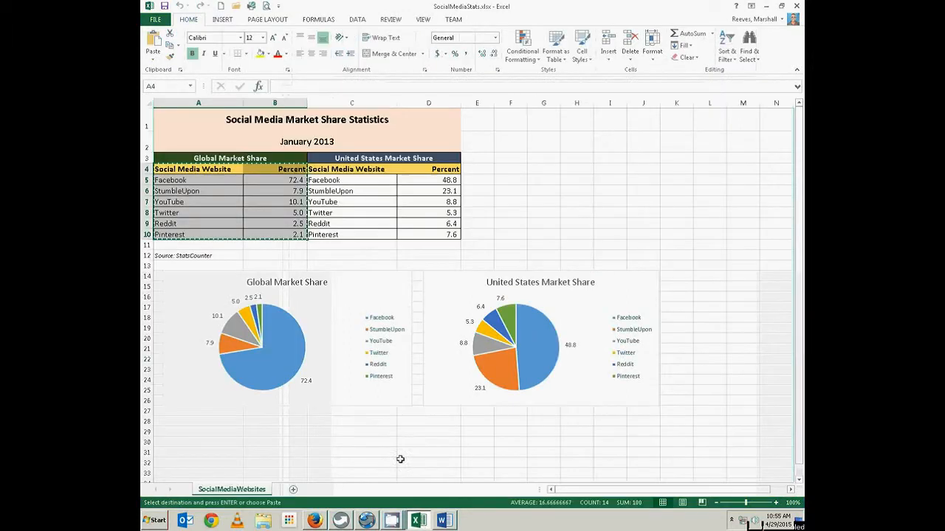
drag(348, 168, 416, 232)
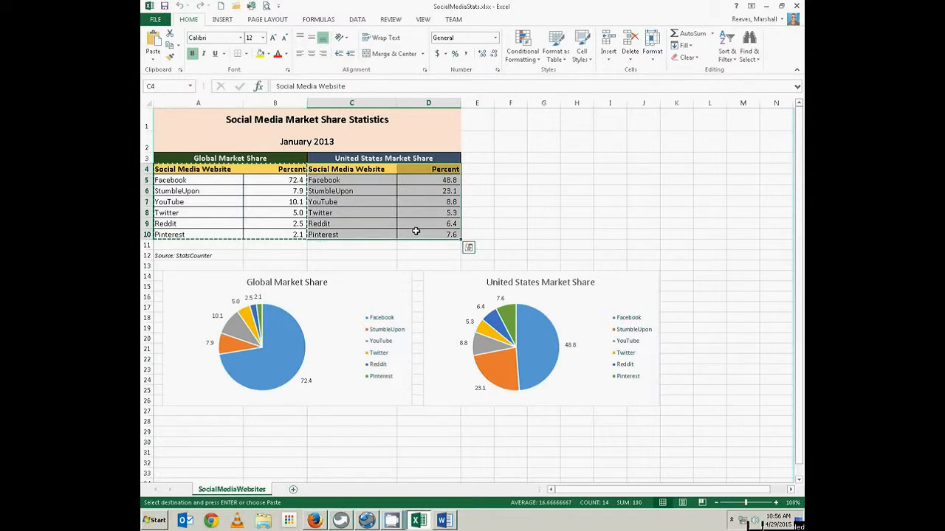
key(ctrl+q)
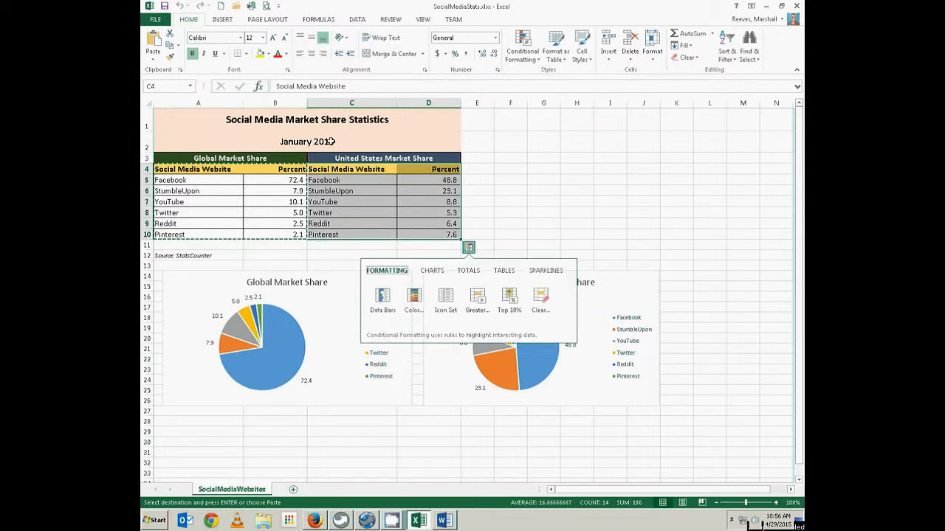
click(170, 46)
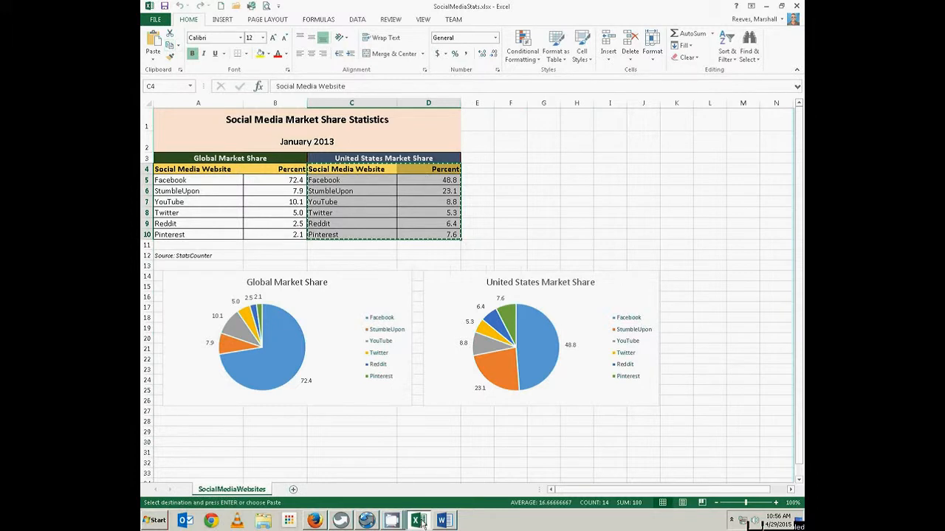
Switch to the Word document, paste the United States data into its last blank paragraph as a Microsoft Excel Worksheet Object, and center it.
click(443, 521)
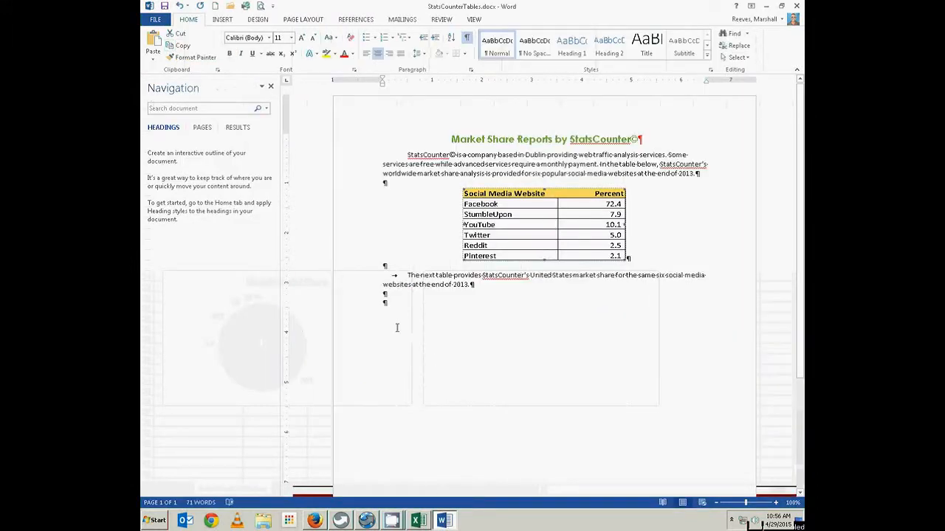
click(568, 345)
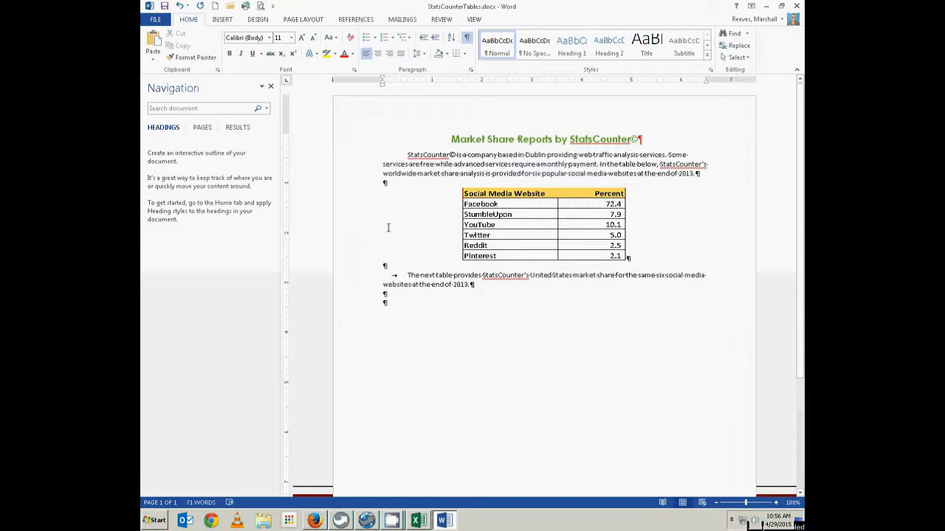
click(153, 64)
click(168, 99)
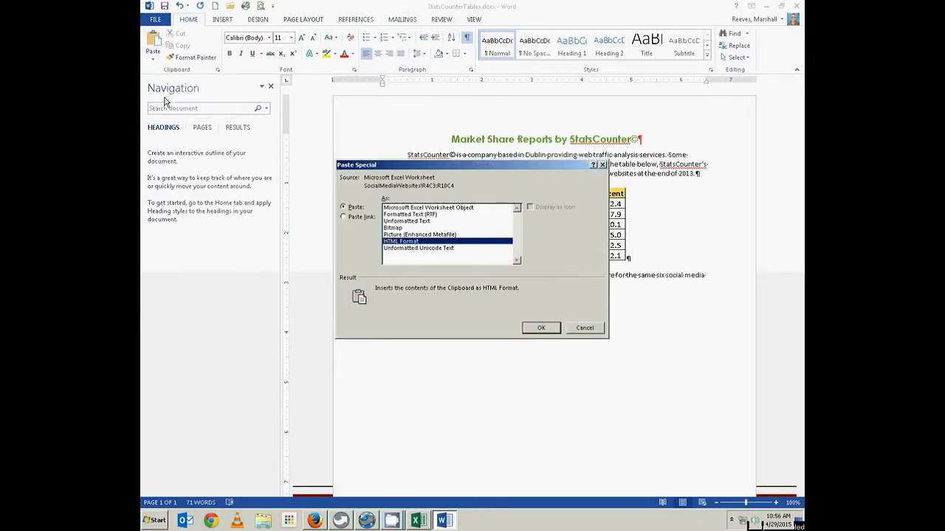
click(417, 209)
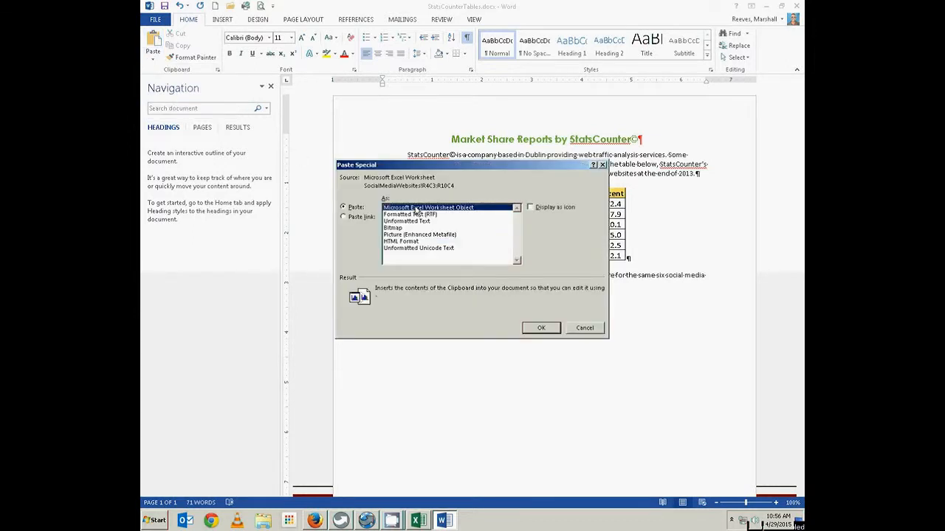
click(539, 329)
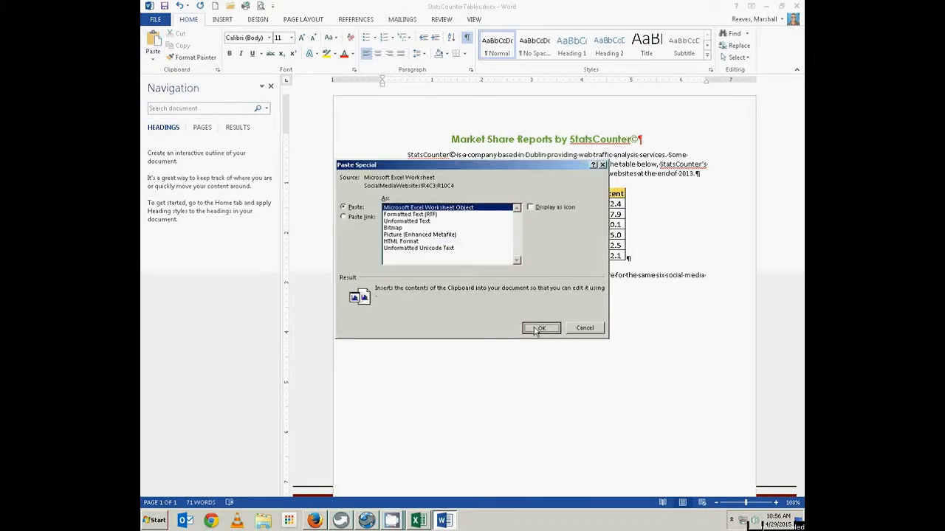
click(377, 53)
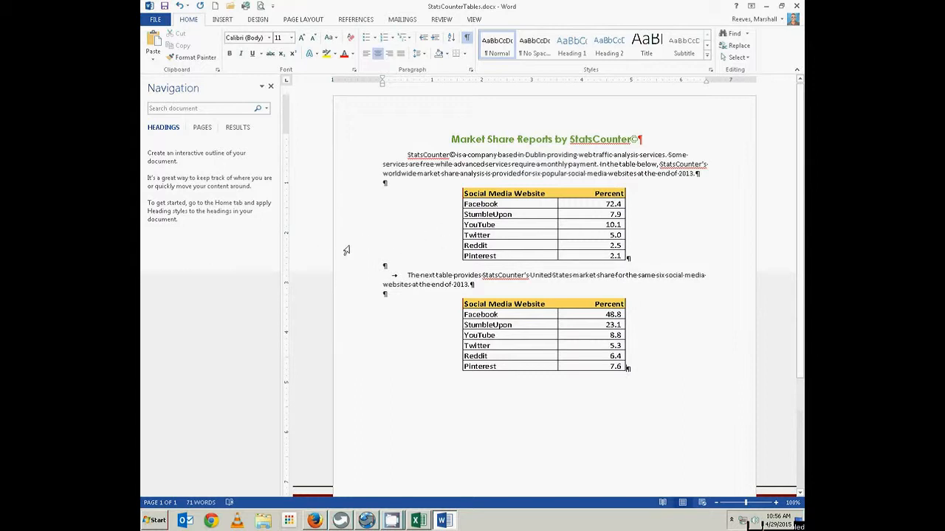
Edit the embedded global table so the percentages in B5:B10 have two decimal places, and return to the Word document.
double_click(579, 205)
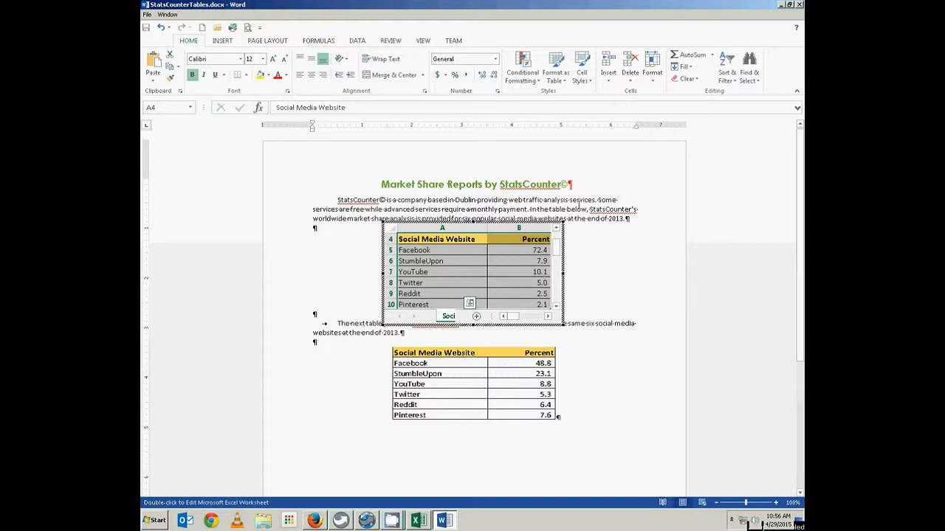
click(538, 251)
drag(539, 251, 540, 304)
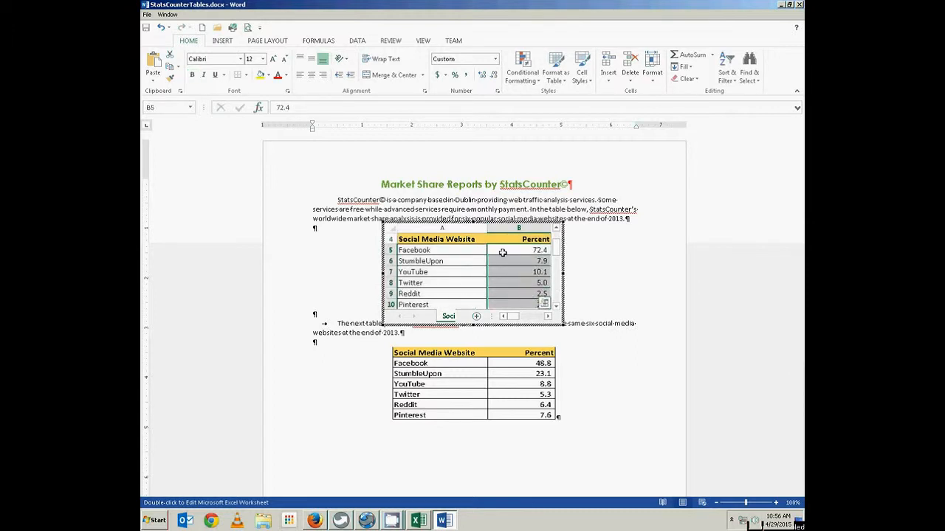
click(484, 76)
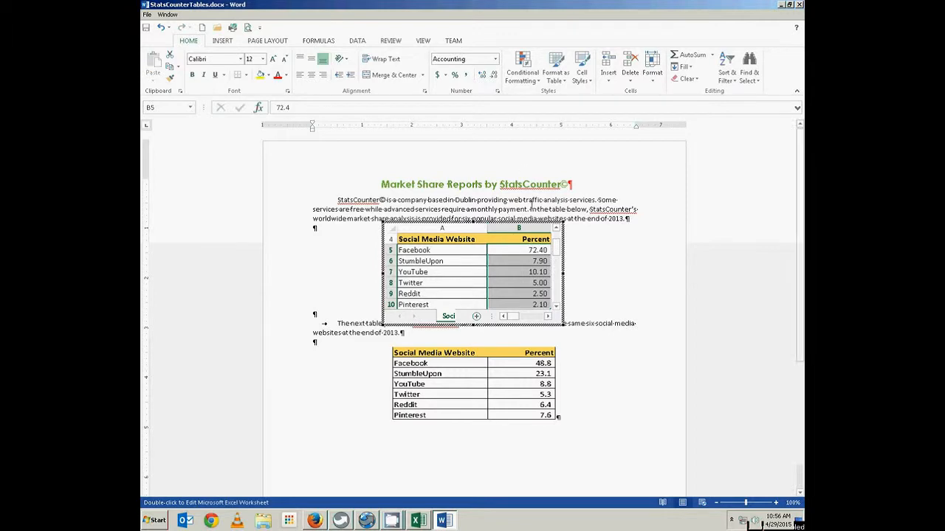
click(613, 351)
key(alt+Tab)
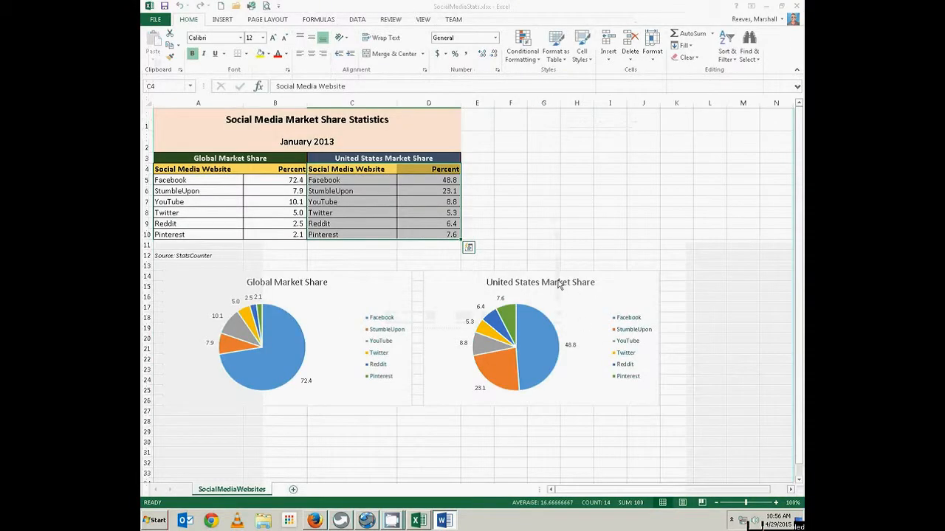
mouse_move(444, 522)
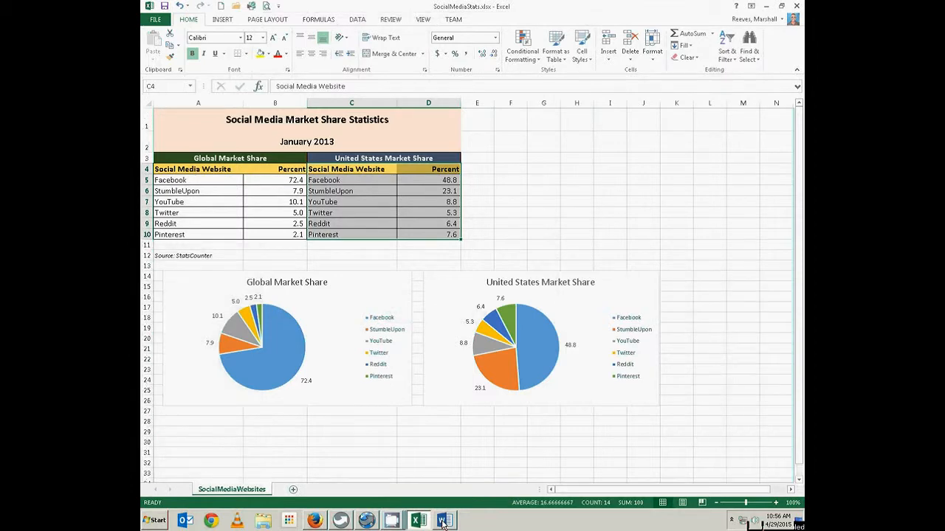
click(443, 522)
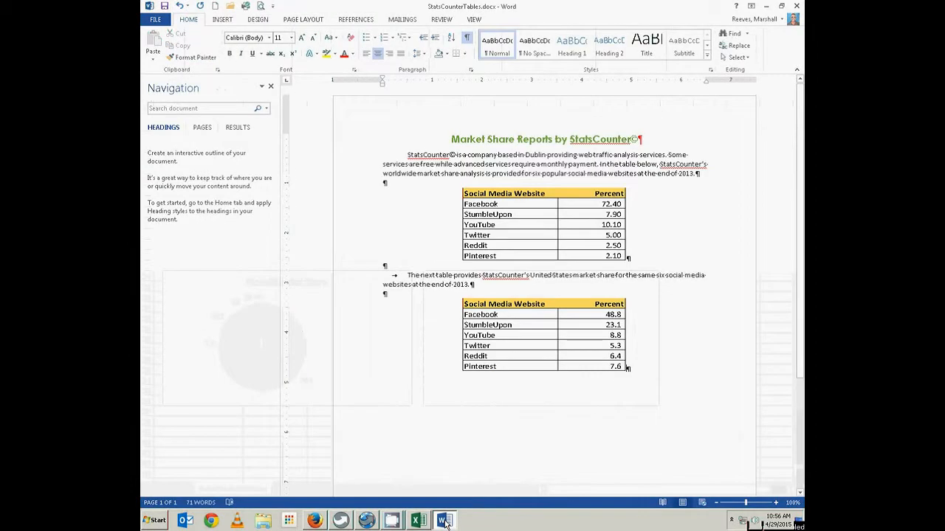
Edit the embedded United States table so its percentages in D5:D10 have two decimal places, and return to the Word document.
double_click(589, 323)
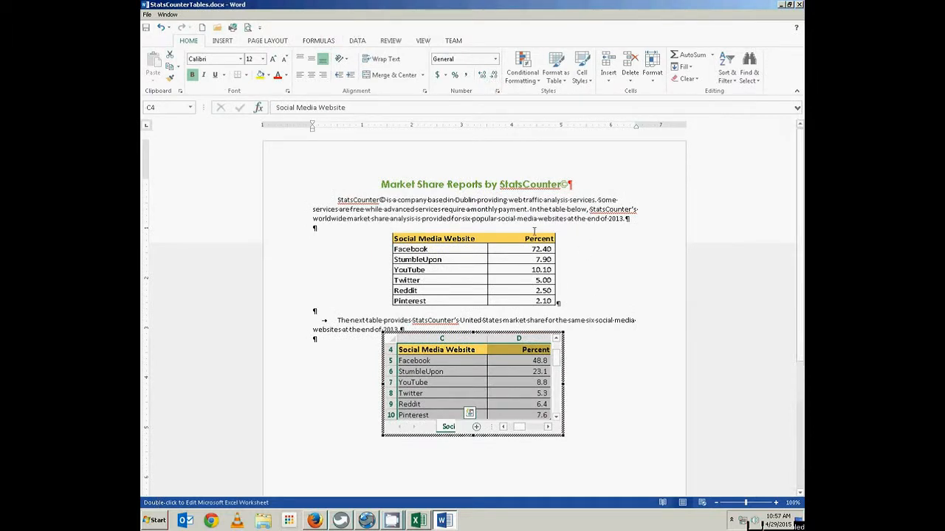
drag(514, 361, 514, 415)
click(481, 77)
click(481, 76)
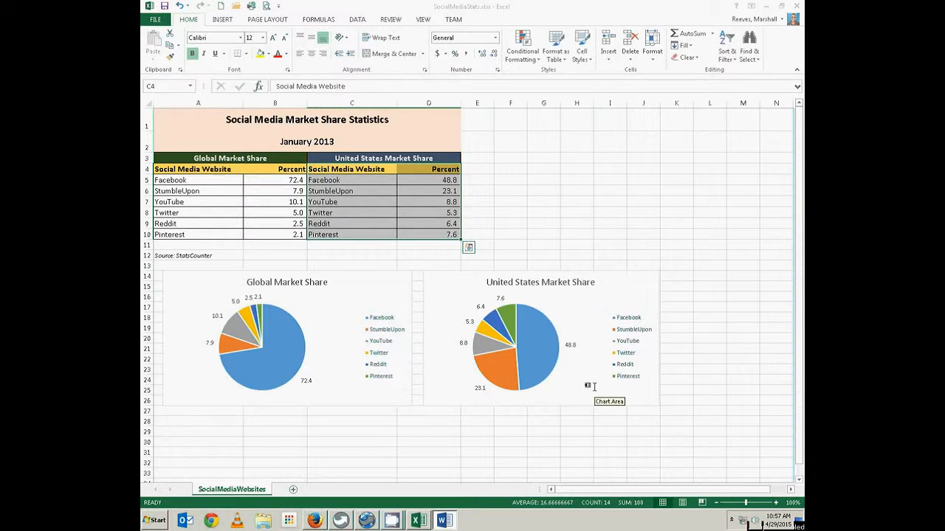
click(443, 522)
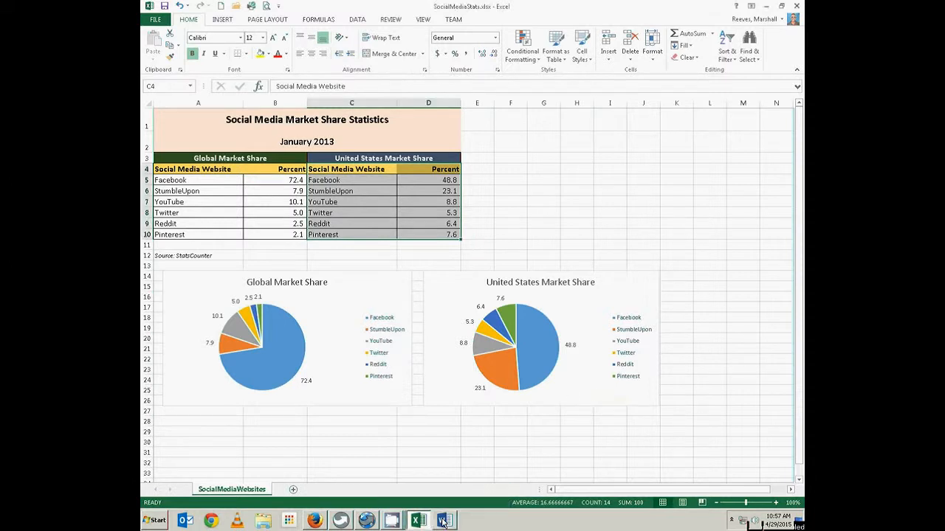
click(443, 522)
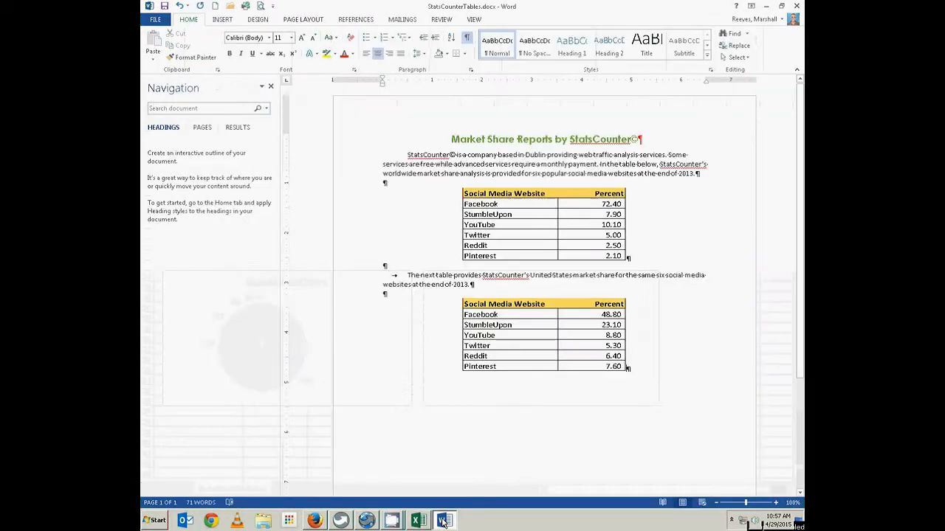
Reopen the embedded global table to view its worksheet and return to the Word document.
double_click(555, 221)
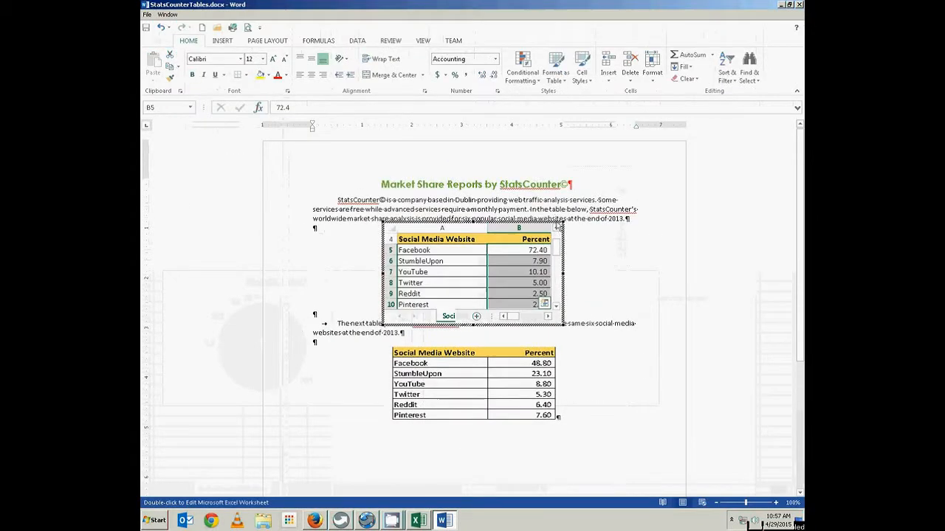
mouse_move(558, 249)
mouse_down()
mouse_move(559, 297)
mouse_move(560, 248)
mouse_up()
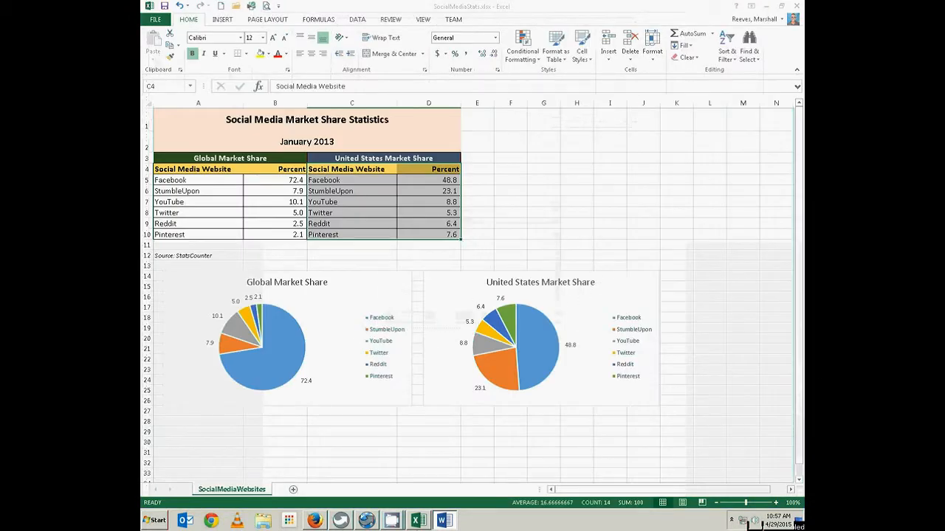
click(444, 520)
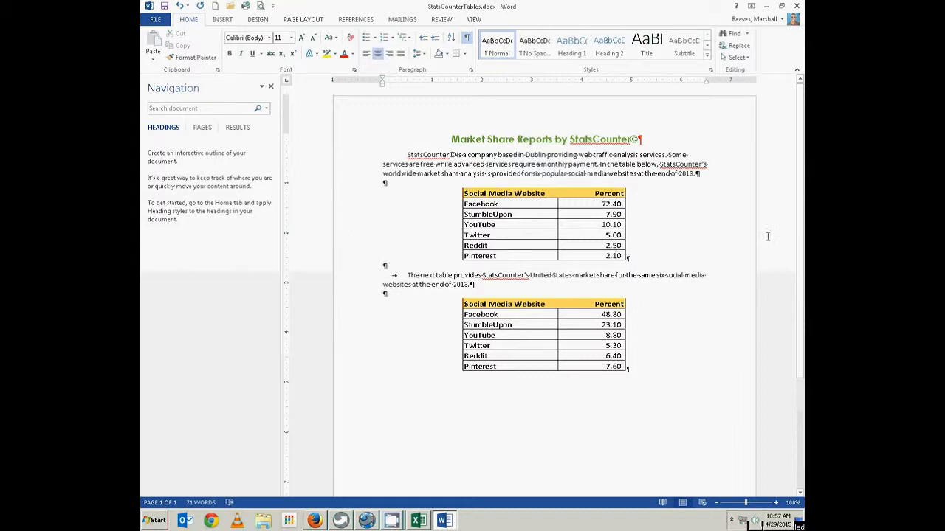
Insert a Blank footer, enter the author's full name in it, and close the footer.
drag(800, 204, 800, 180)
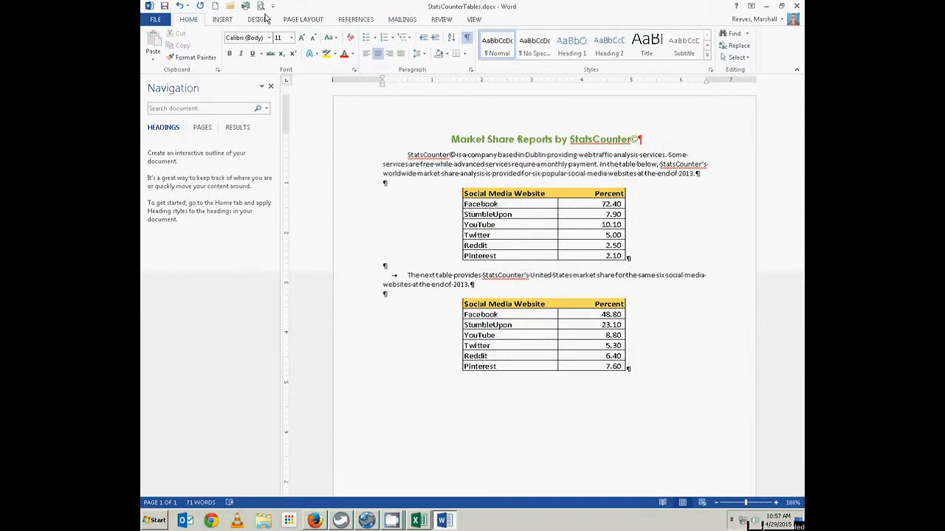
click(225, 20)
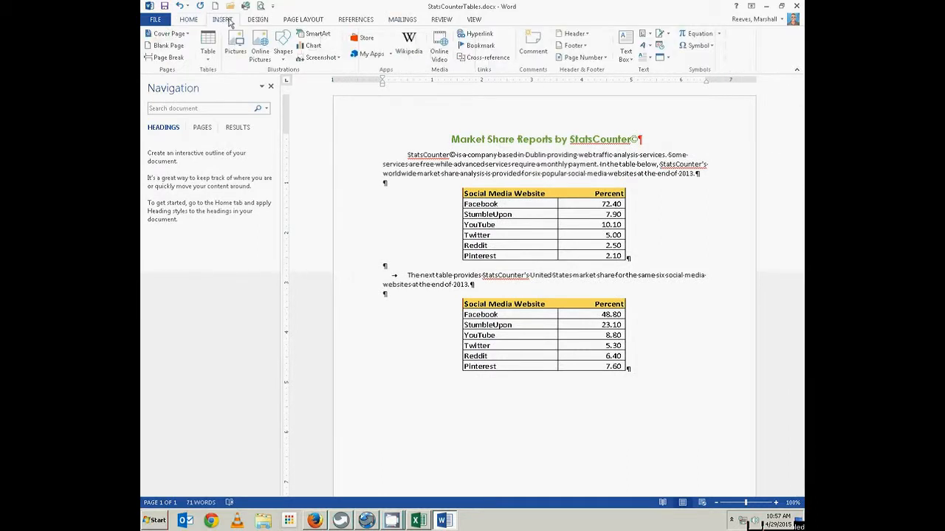
click(575, 46)
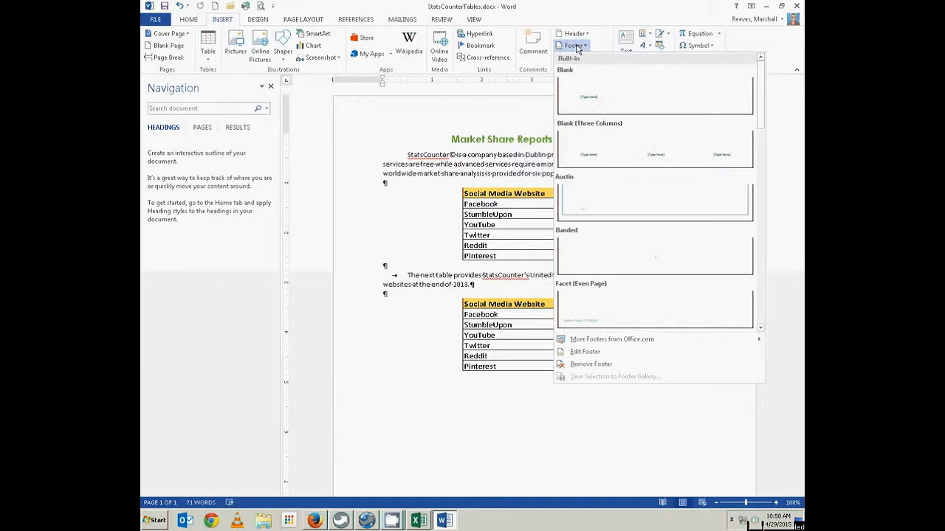
click(579, 96)
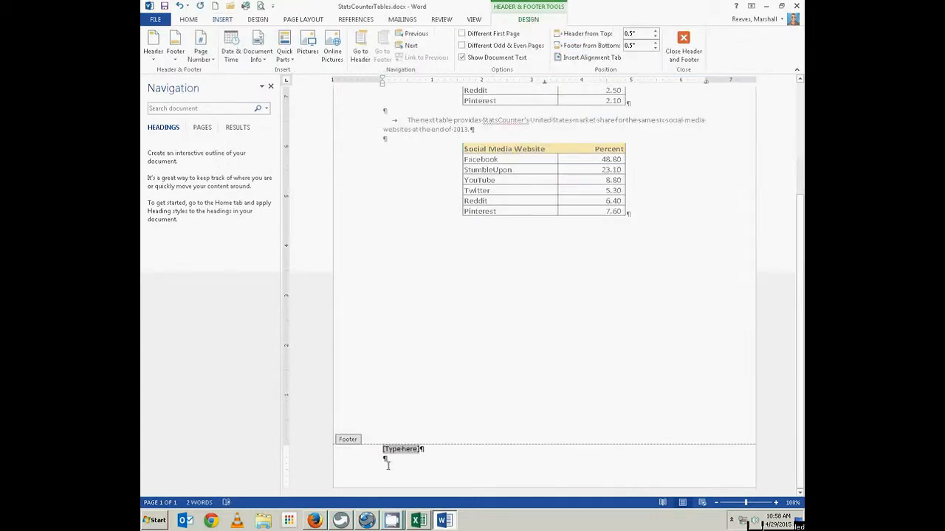
text(Marshall Reeves)
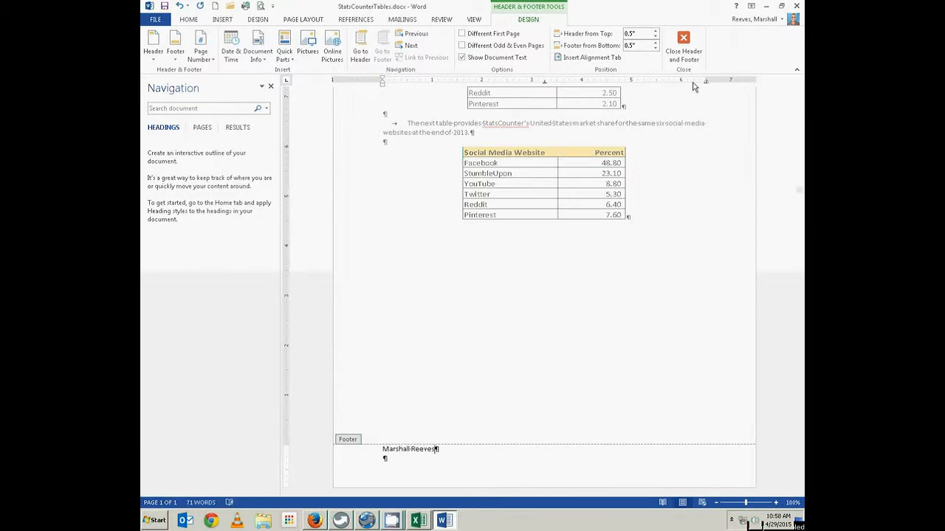
click(683, 38)
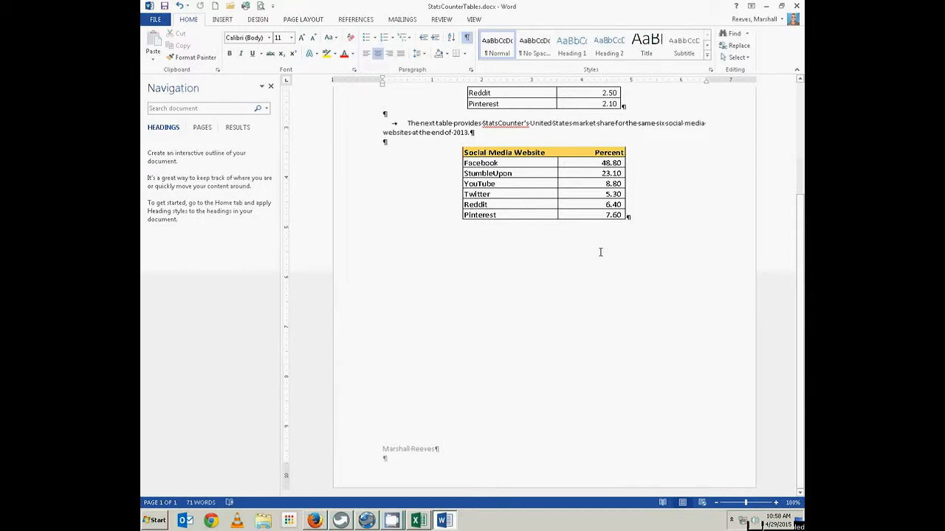
Return to the beginning of the document and save StatsCounterTables.docx.
drag(796, 304, 798, 190)
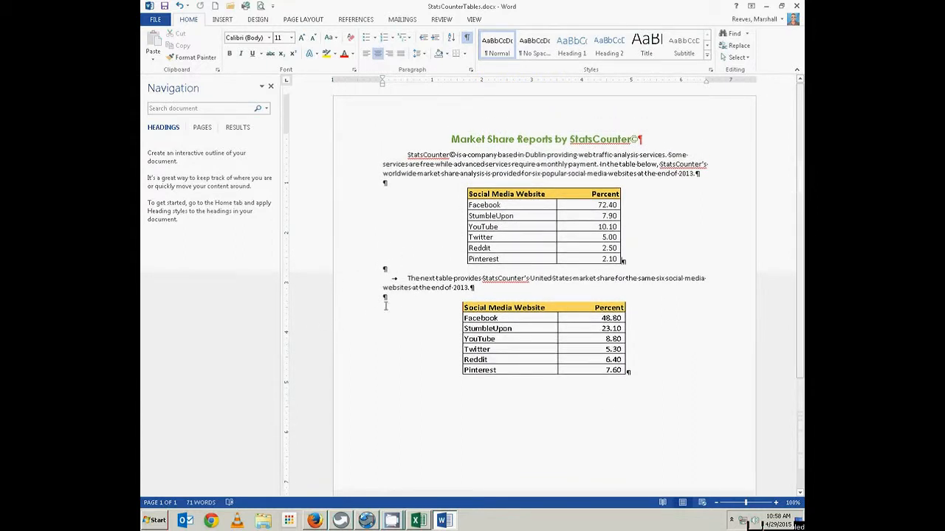
click(156, 20)
click(166, 109)
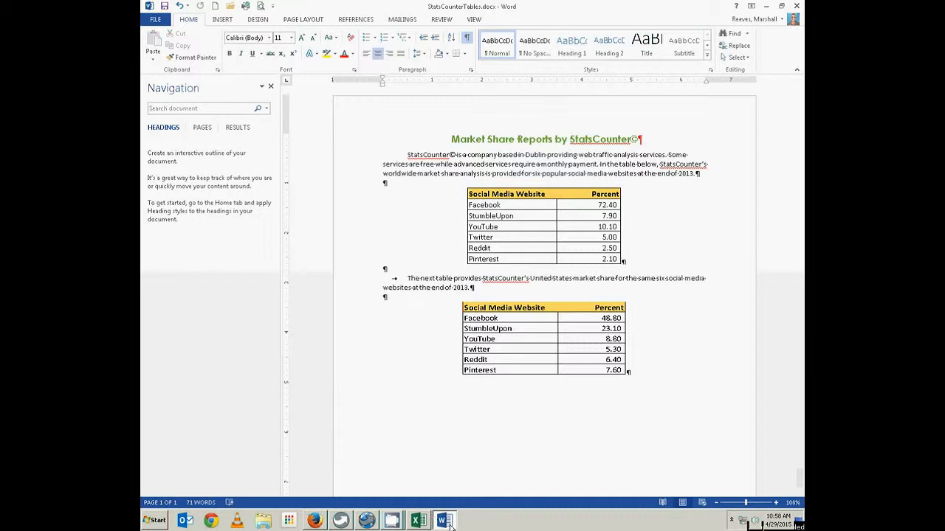
click(391, 521)
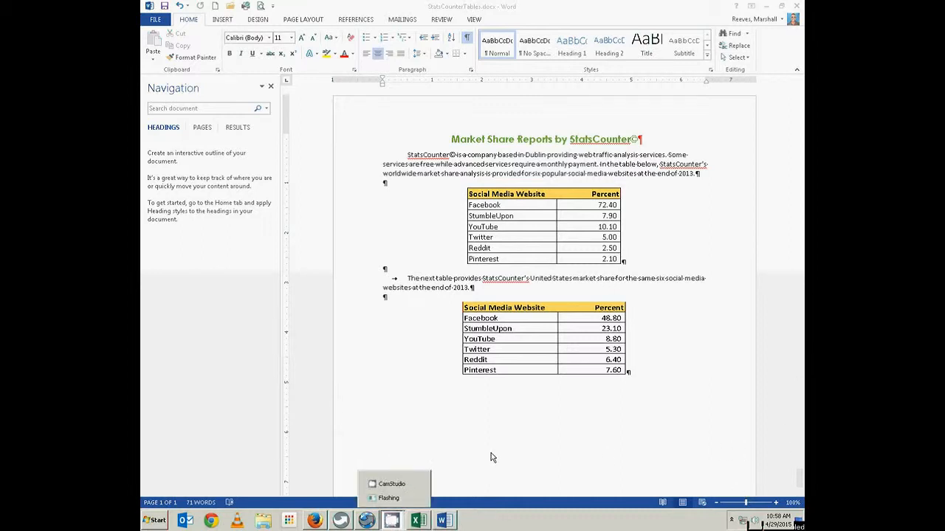
click(389, 487)
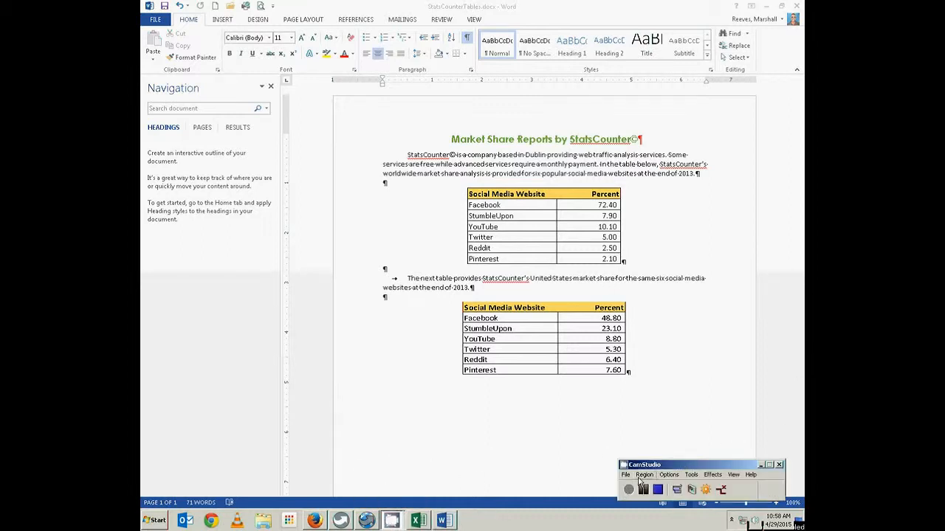